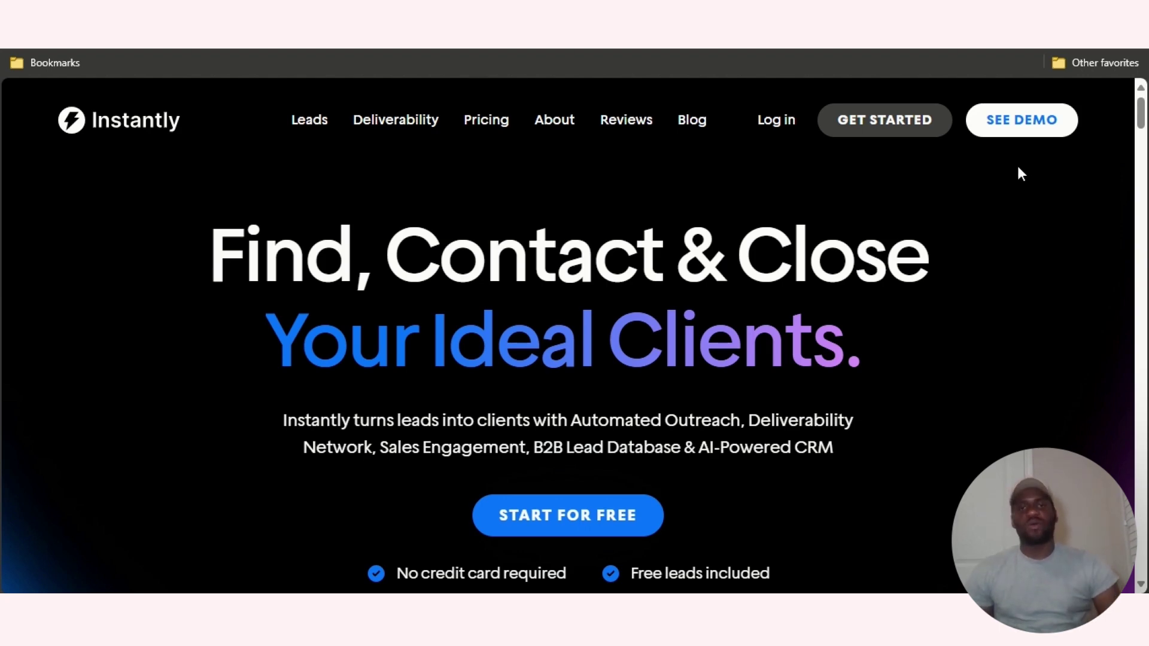
Scroll through the Instantly homepage's 'Find, Contact & Close Your Ideal Clients' landing page.
scroll(918, 218, down, 4)
scroll(910, 226, up, 4)
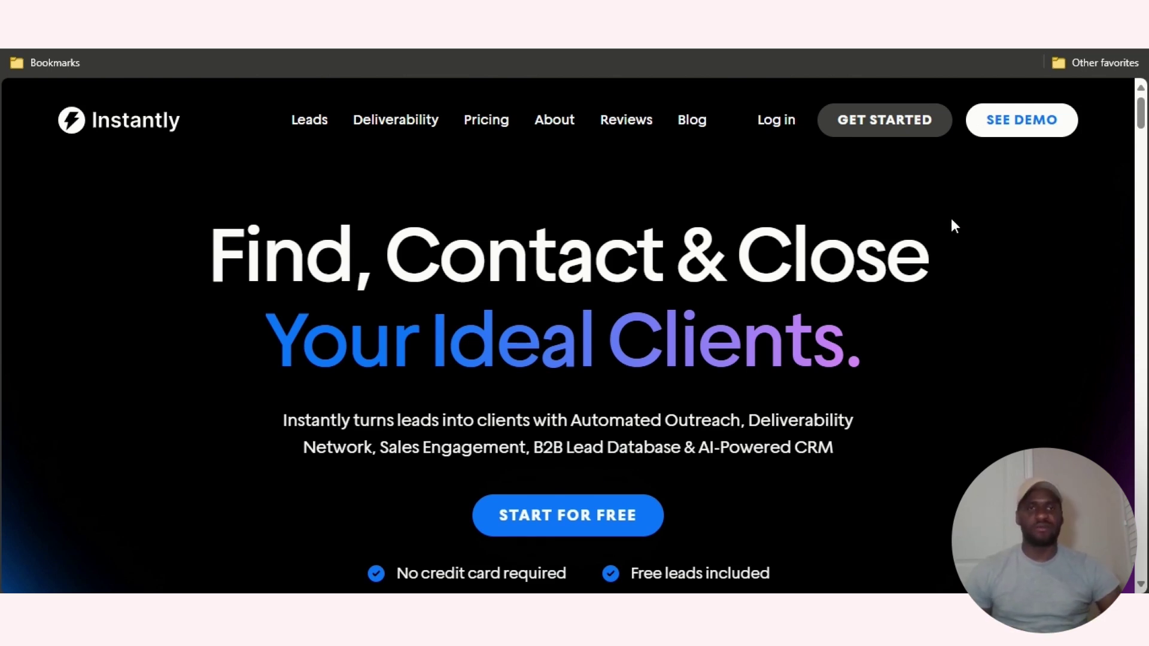
Open and then dismiss the empty pop-up panel on the Email Accounts page.
click(772, 128)
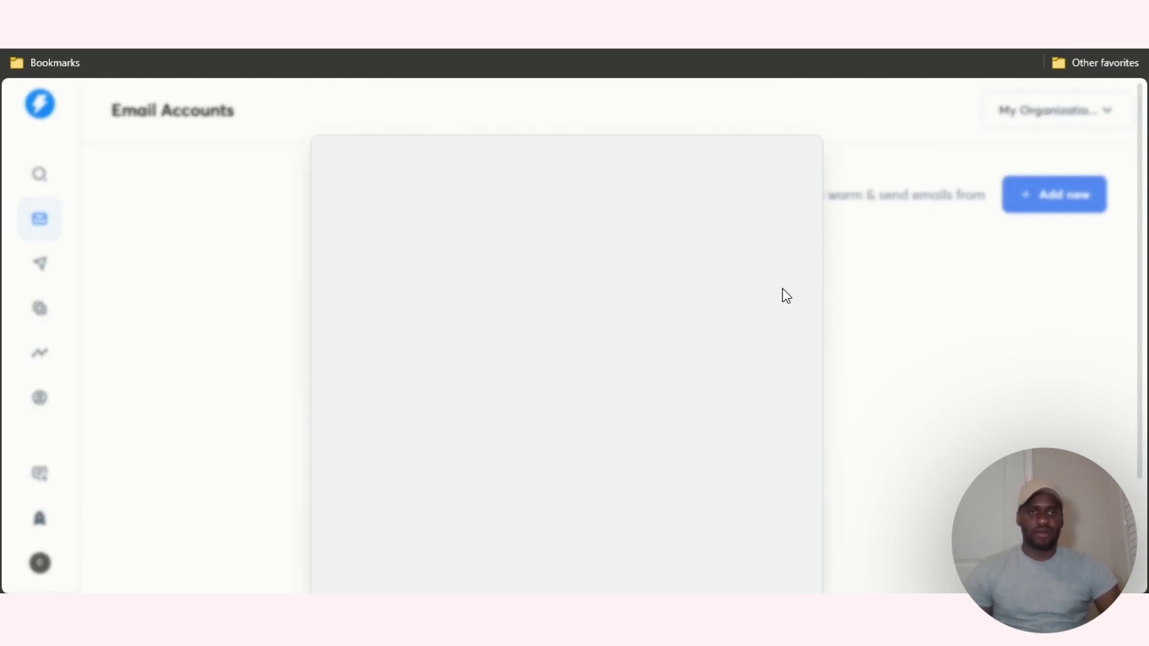
scroll(778, 293, down, 3)
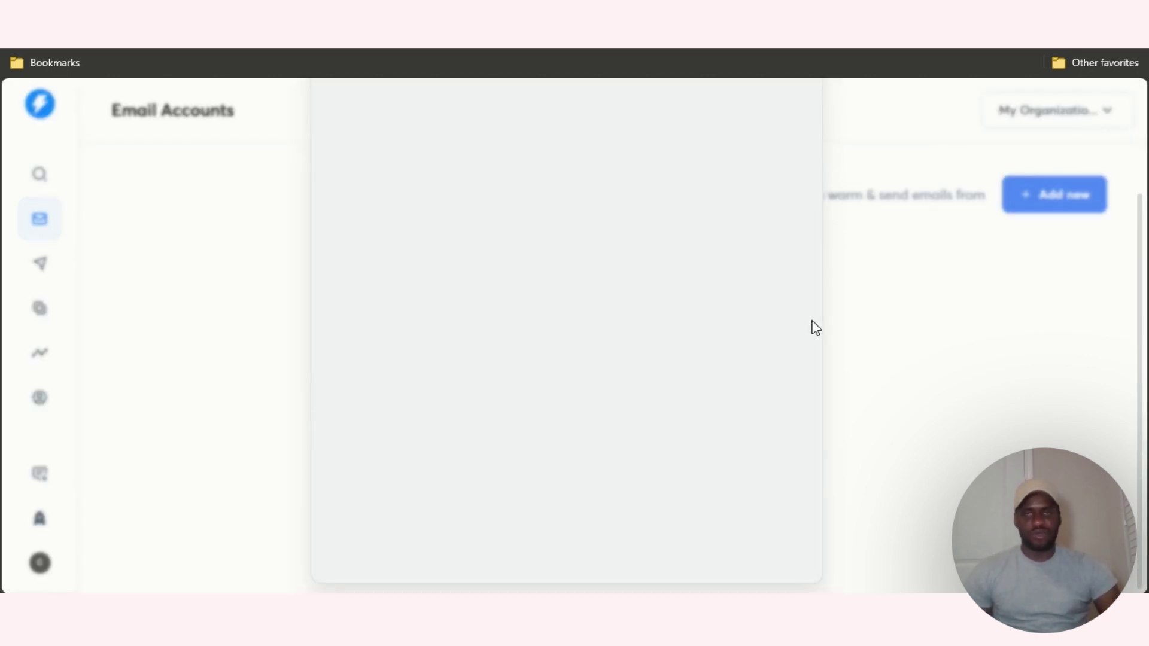
click(856, 331)
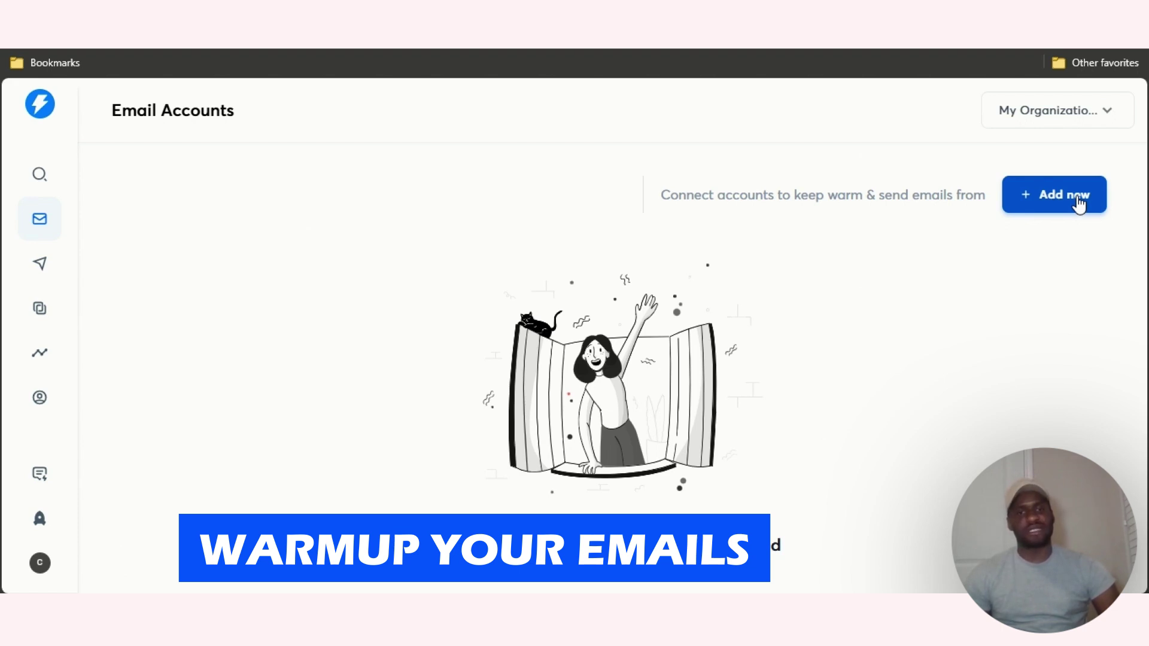
click(1079, 204)
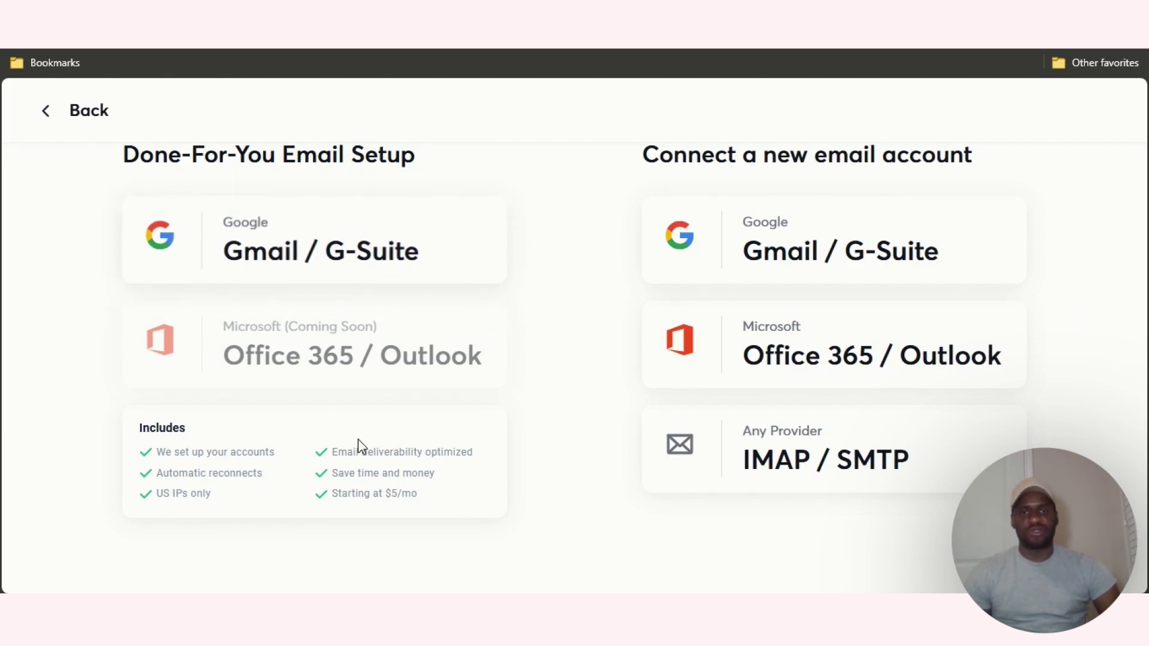
click(310, 261)
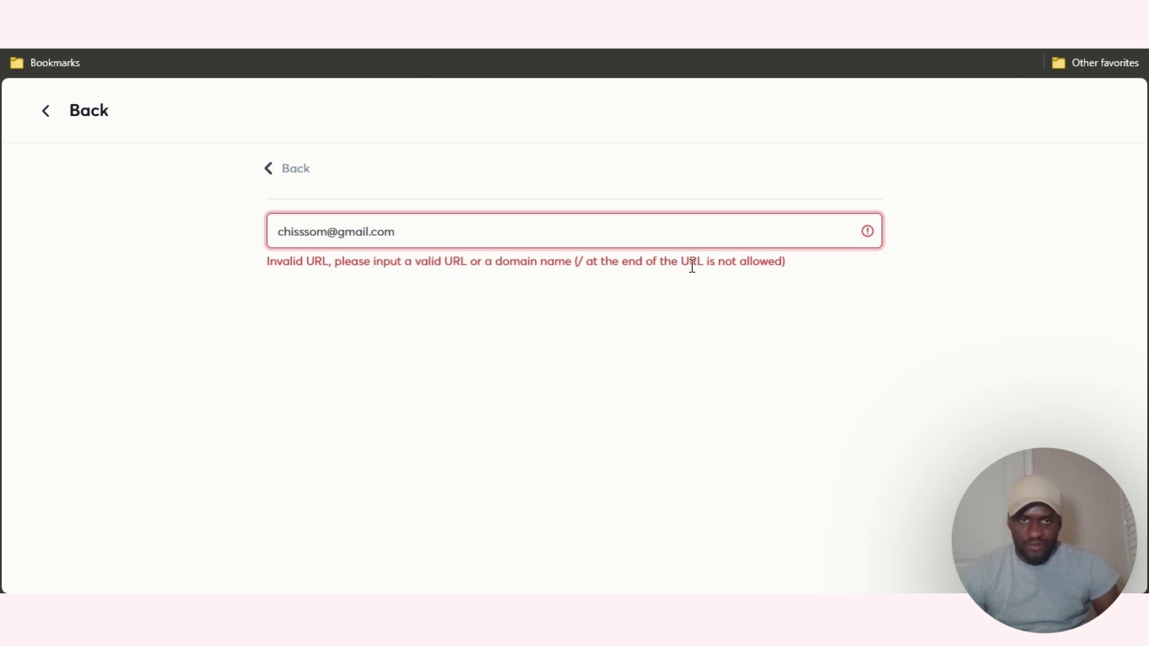
click(268, 173)
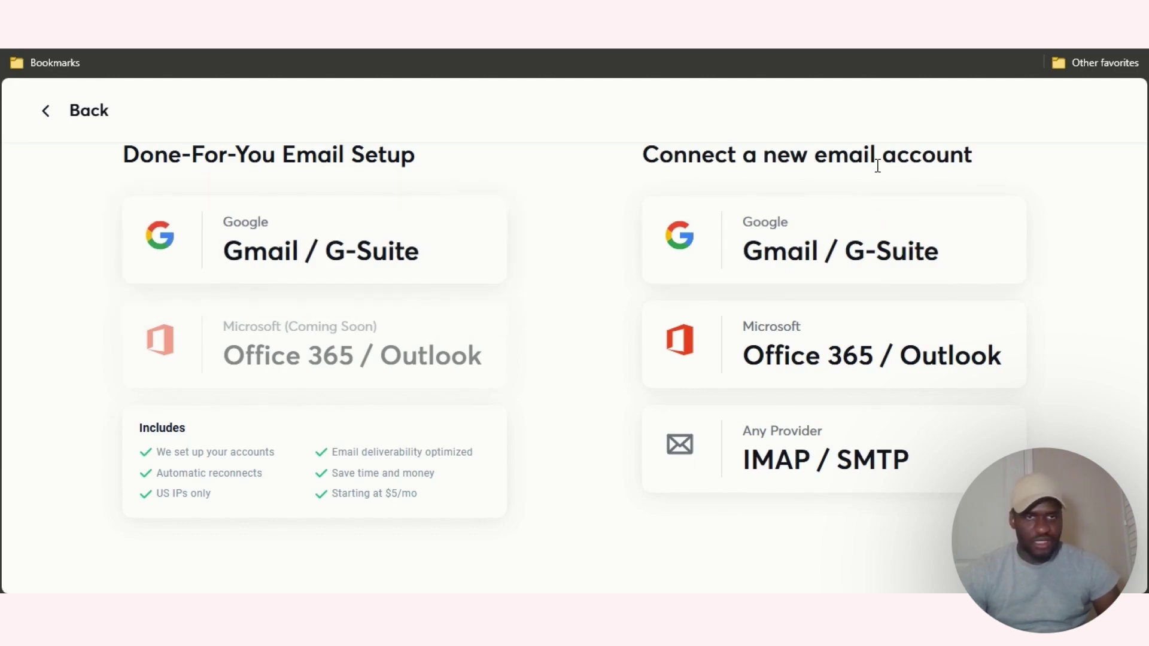
Pick Gmail / G-Suite, confirm IMAP is enabled, and preview the App Password option before going back.
click(894, 258)
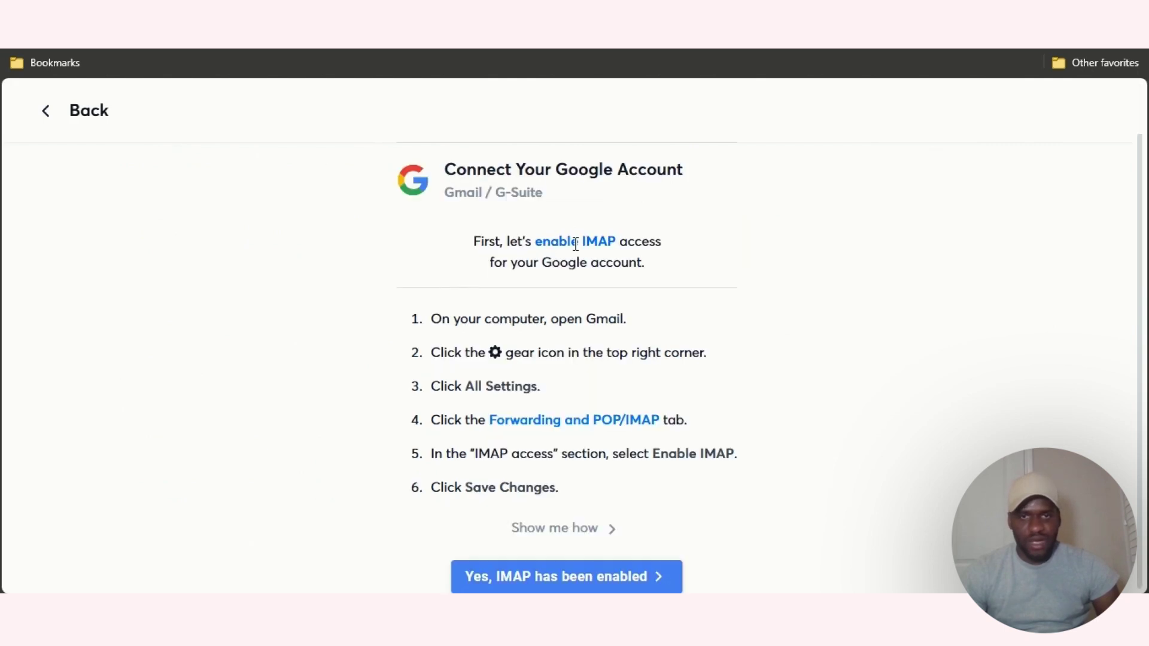
click(608, 578)
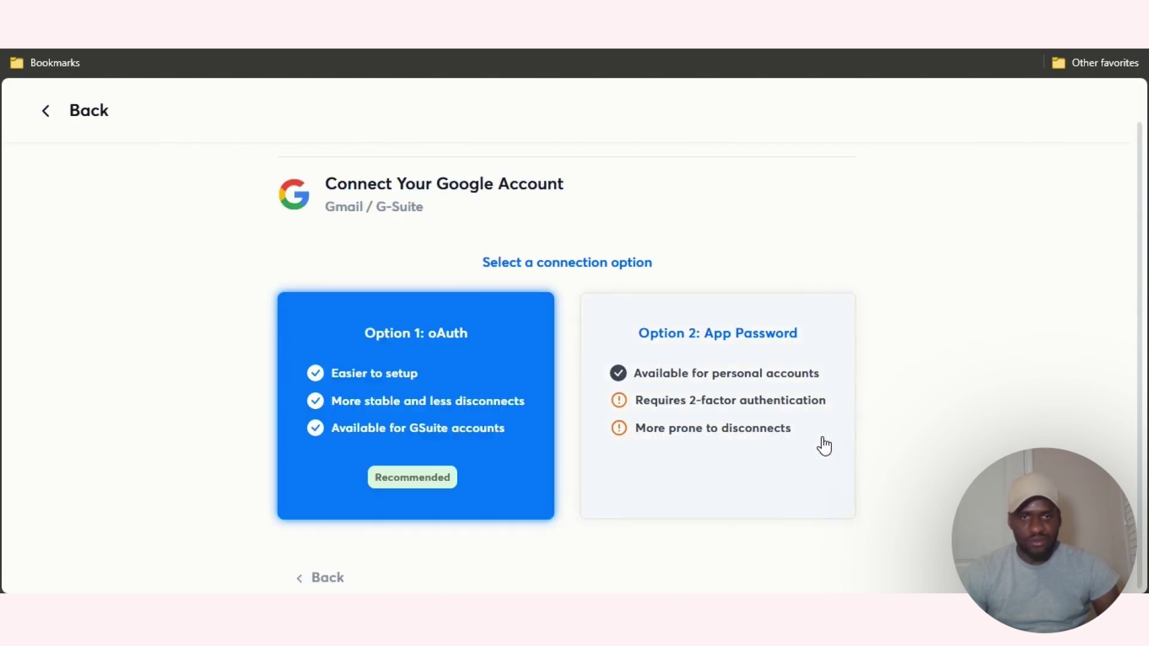
click(770, 461)
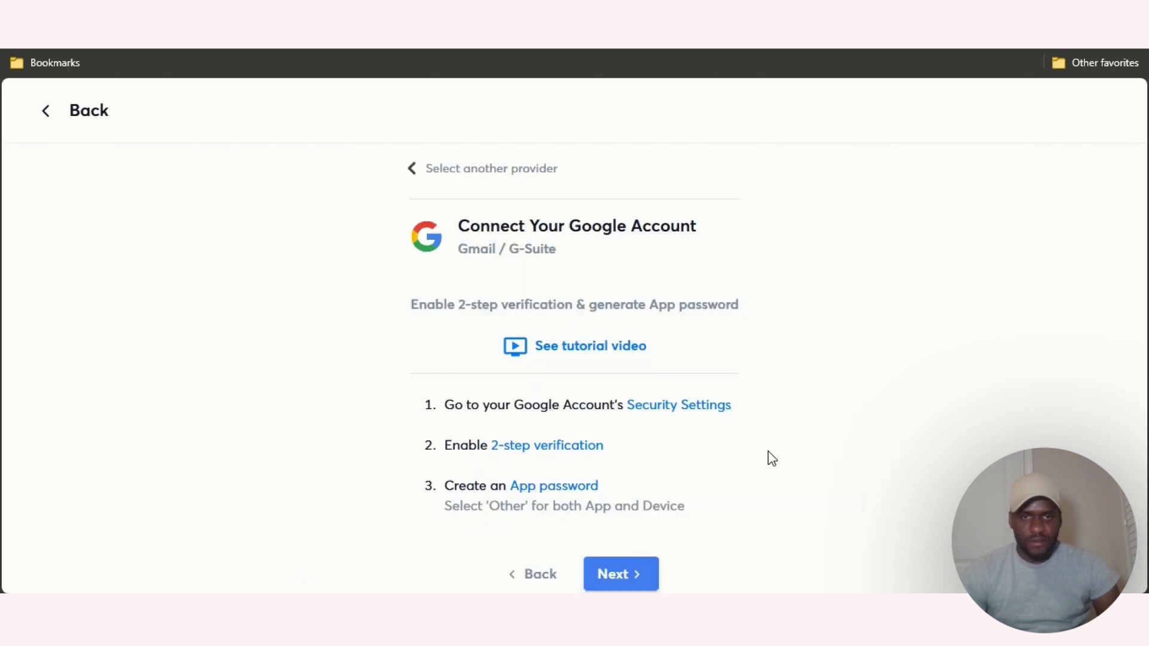
click(536, 573)
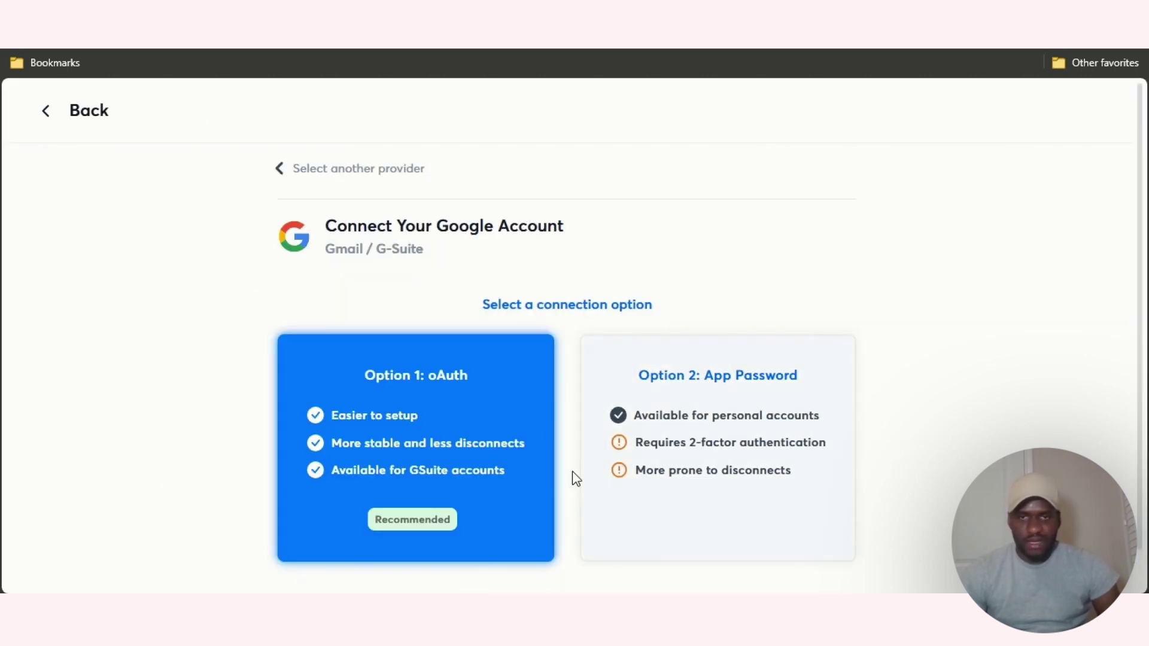
scroll(523, 295, down, 1)
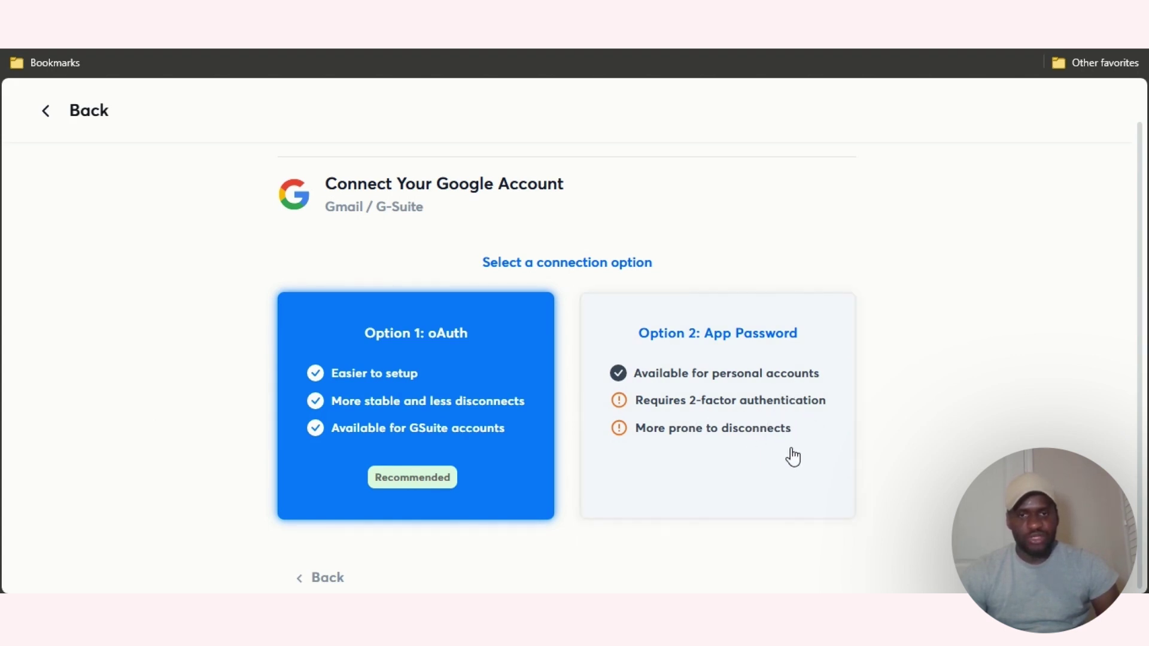
Try the oAuth sign-in, then switch to the App Password method and its Security Settings link.
click(410, 487)
scroll(975, 444, down, 3)
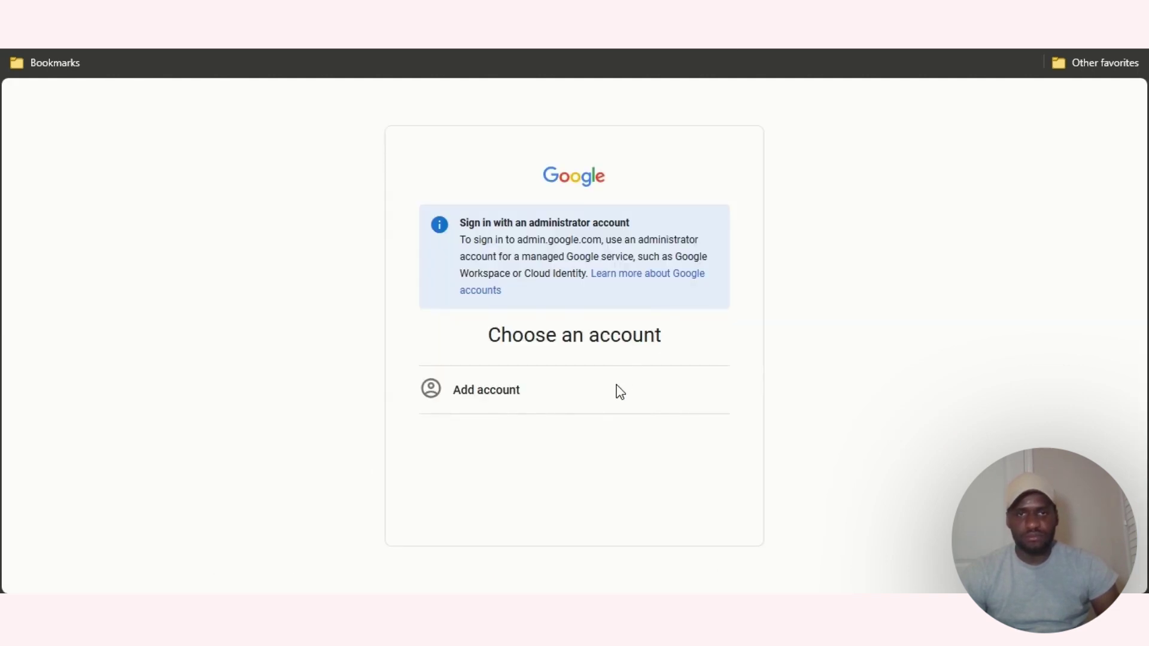
click(544, 397)
click(777, 262)
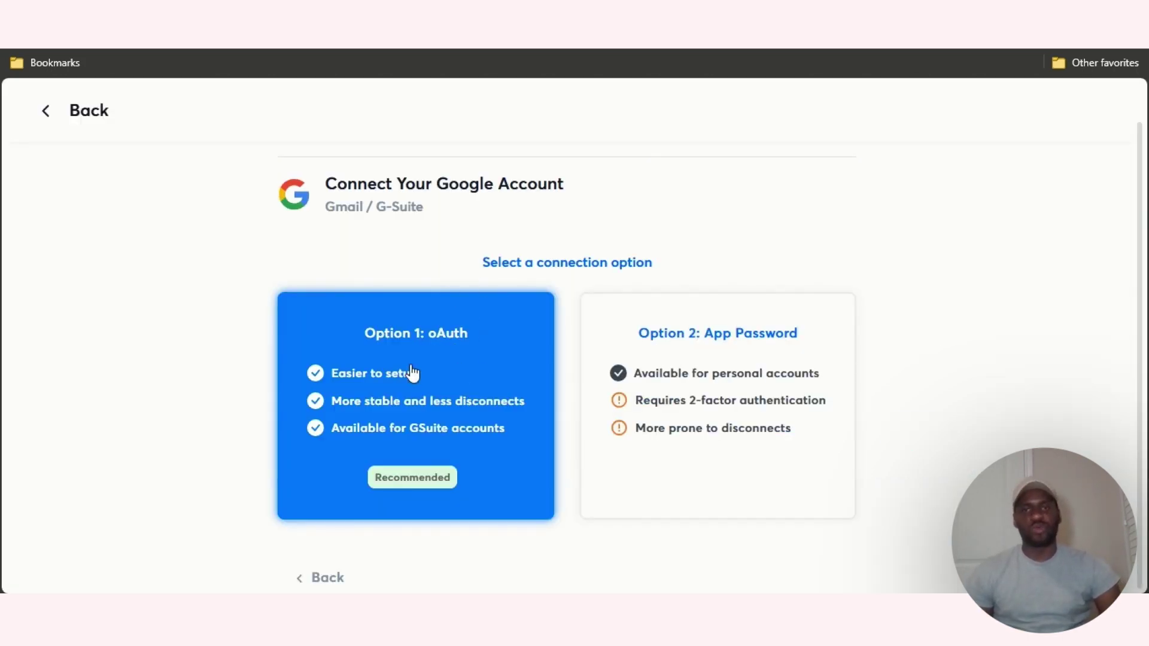
click(752, 404)
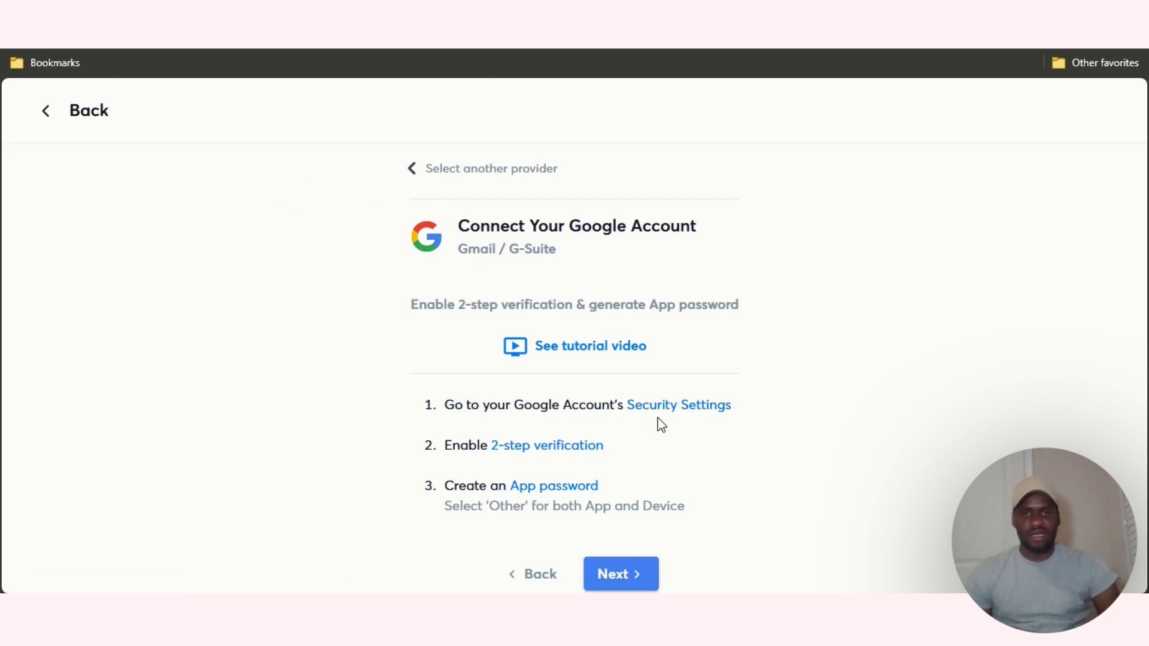
right_click(698, 412)
Open Google security settings in a new tab under the other Google account.
click(795, 154)
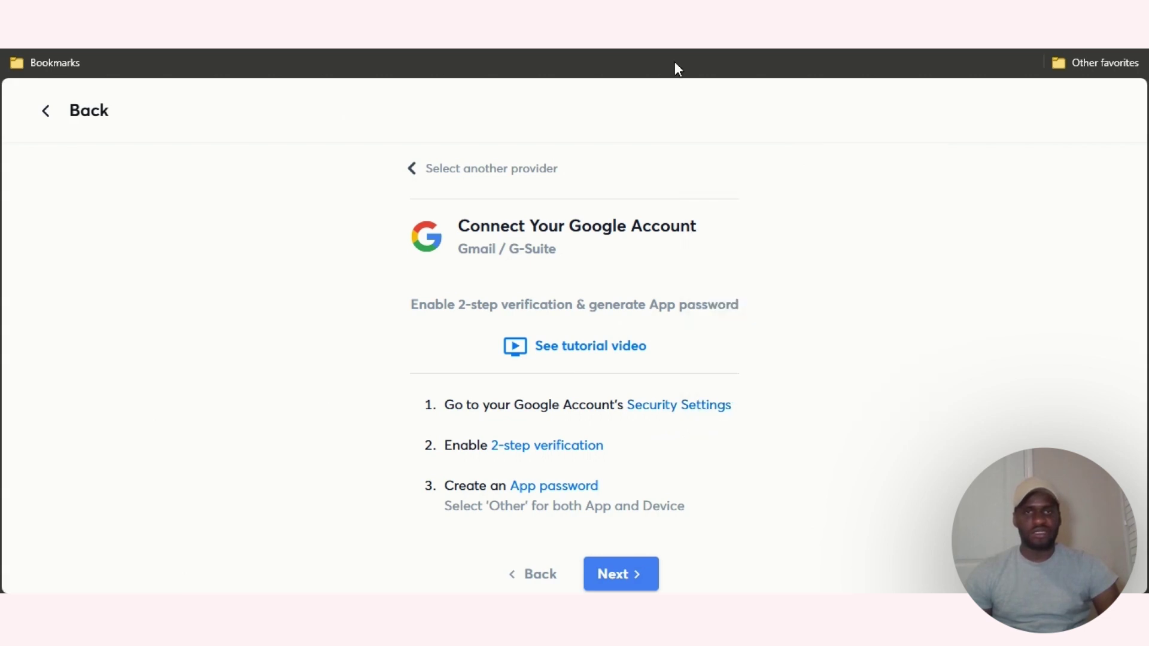
click(1102, 104)
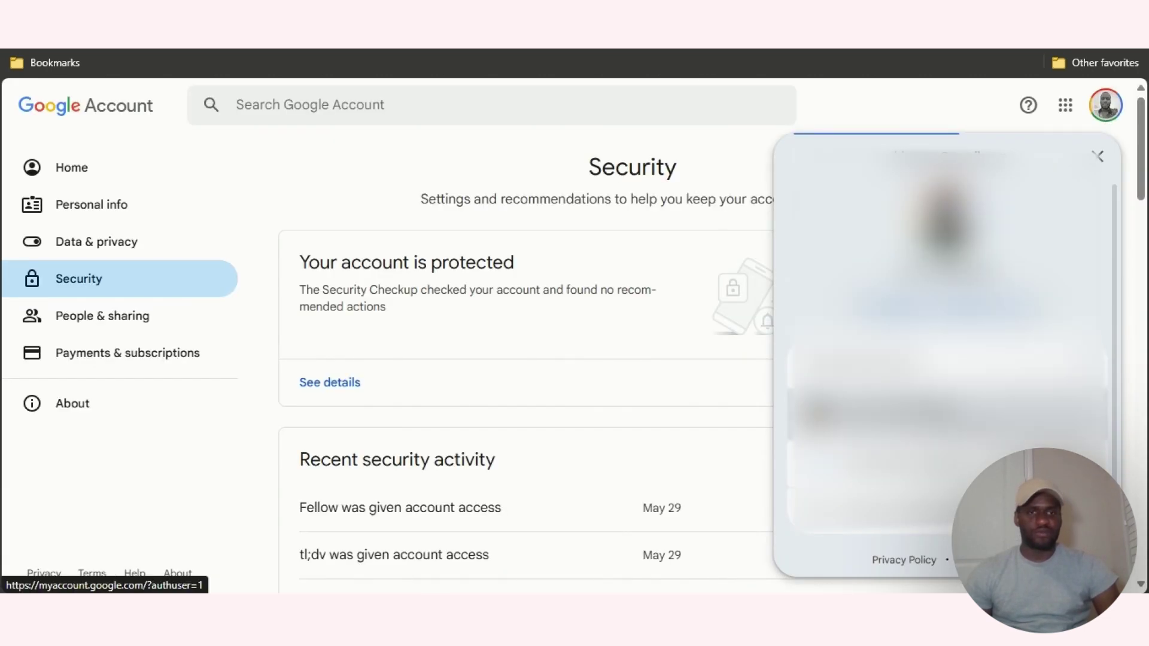
click(946, 419)
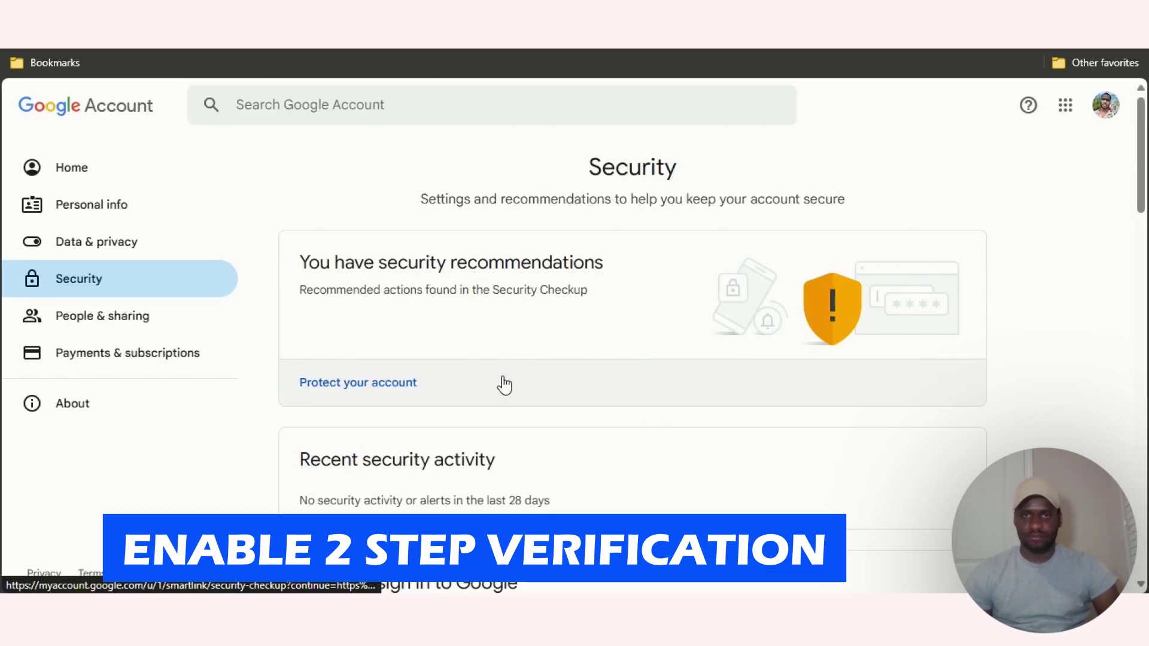
scroll(501, 386, down, 5)
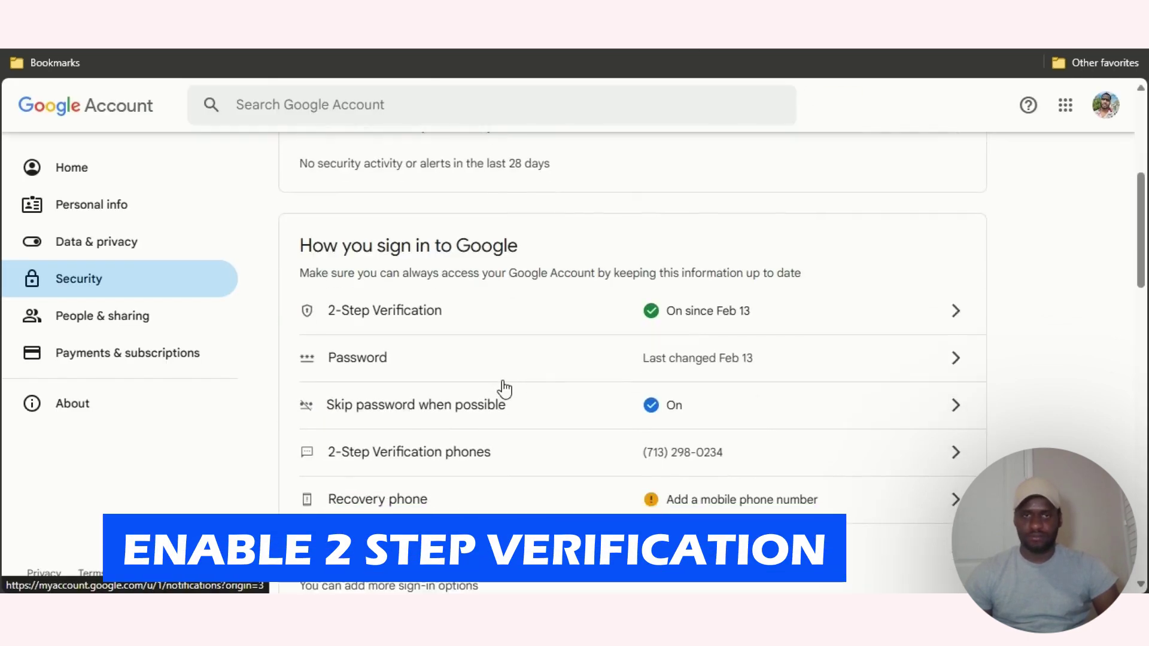
scroll(509, 295, down, 2)
Go to 2-Step Verification's App passwords page and enter 'Instantly' as the app name.
click(518, 234)
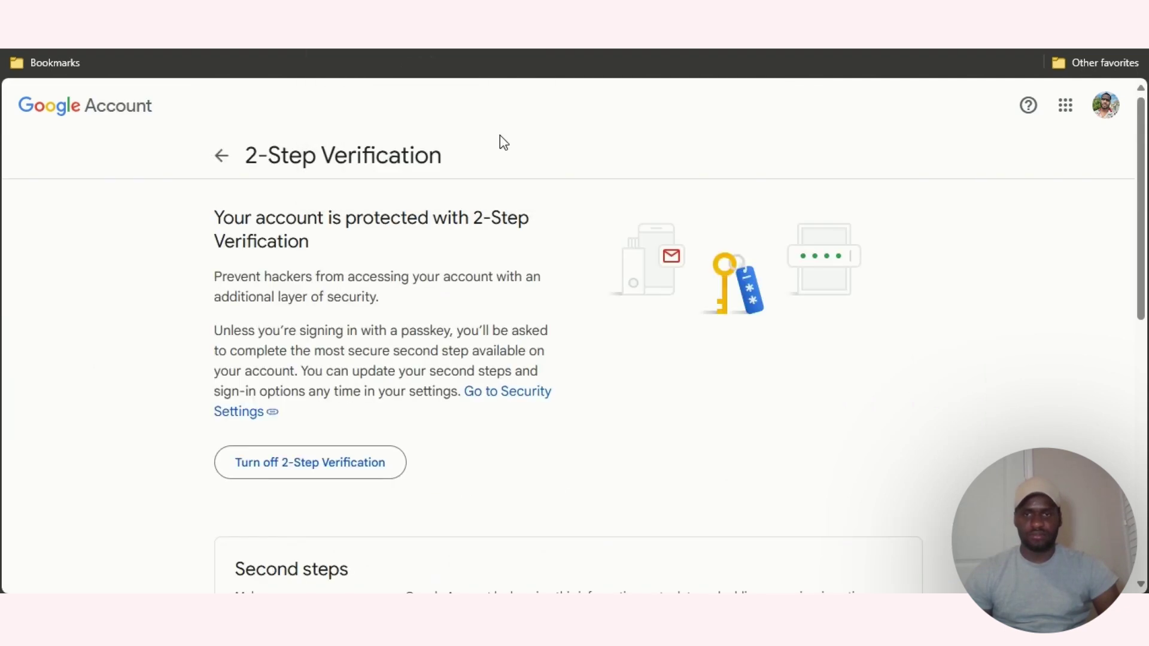
scroll(546, 259, down, 5)
scroll(542, 216, up, 3)
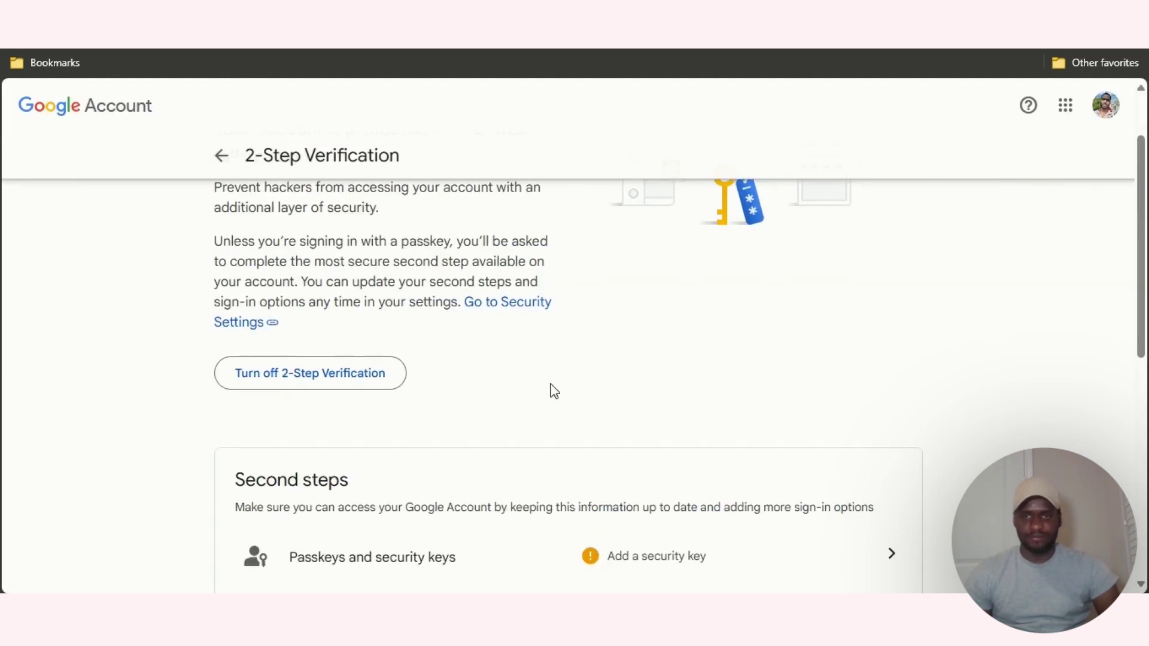
scroll(549, 390, down, 3)
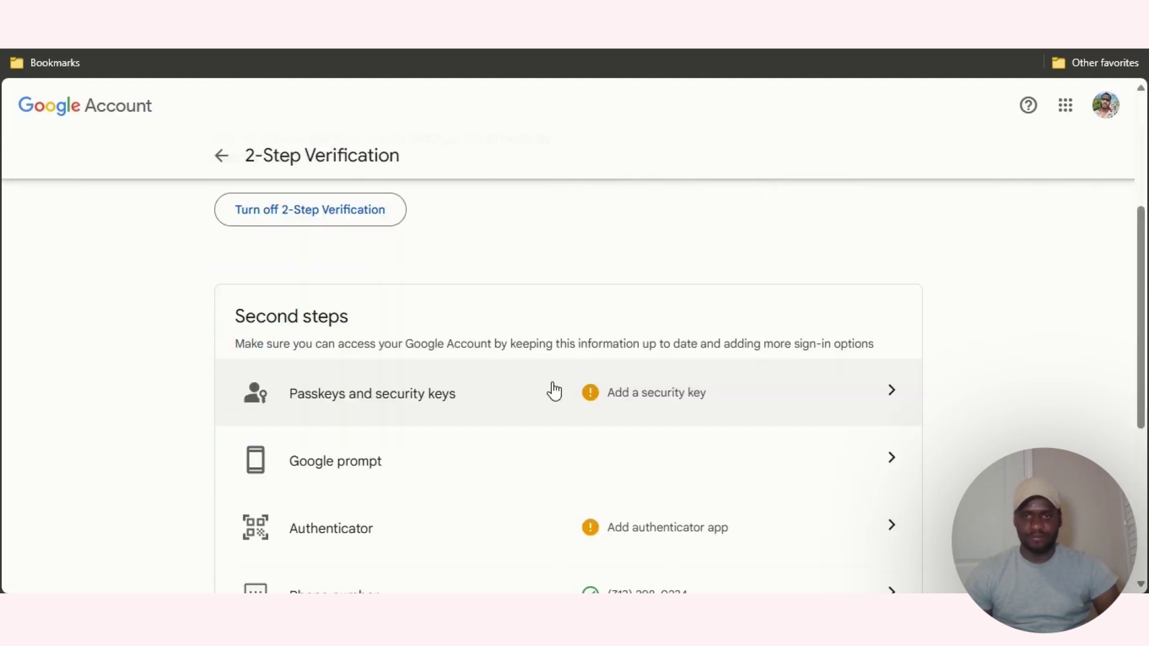
scroll(549, 390, down, 5)
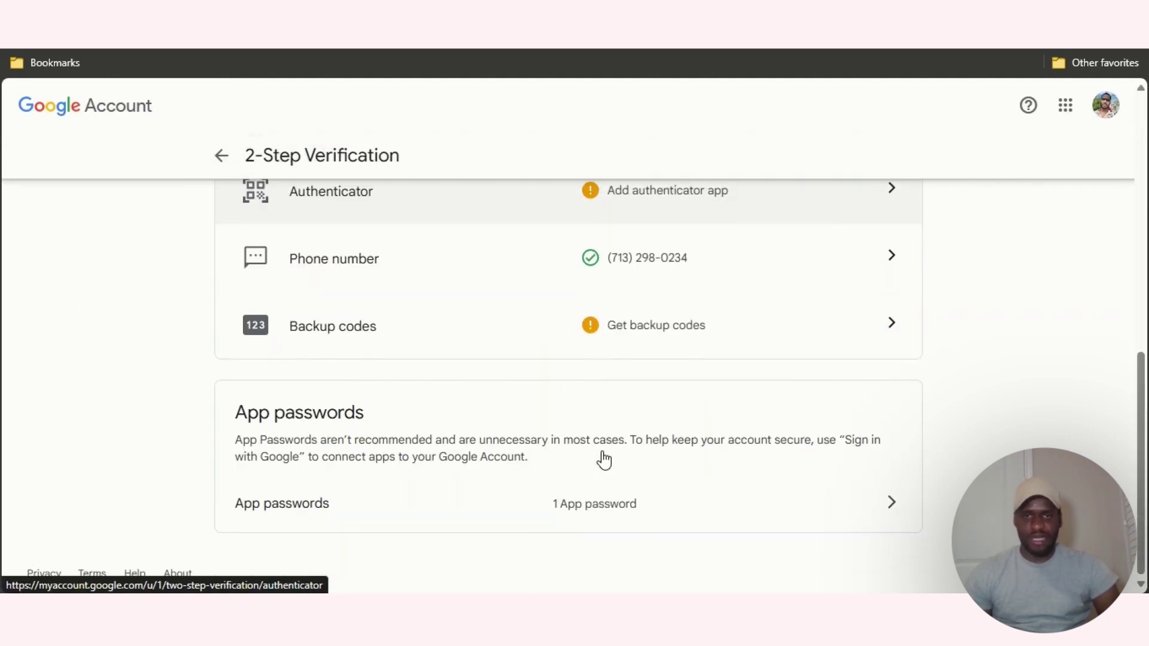
scroll(802, 510, up, 10)
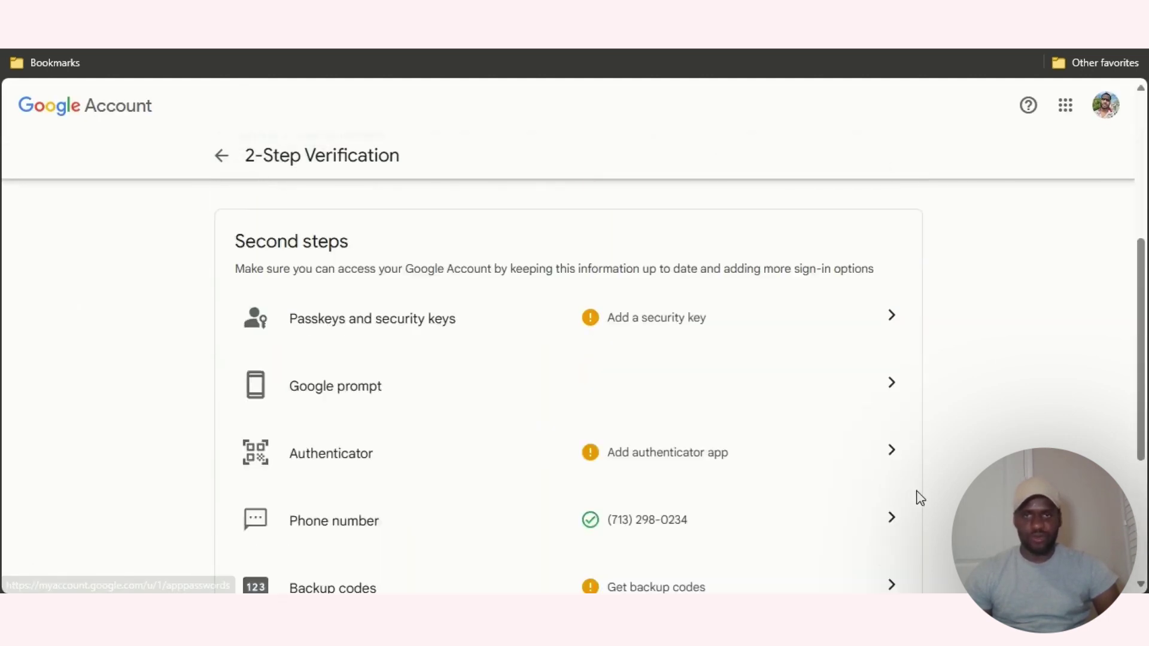
scroll(846, 393, down, 10)
click(874, 496)
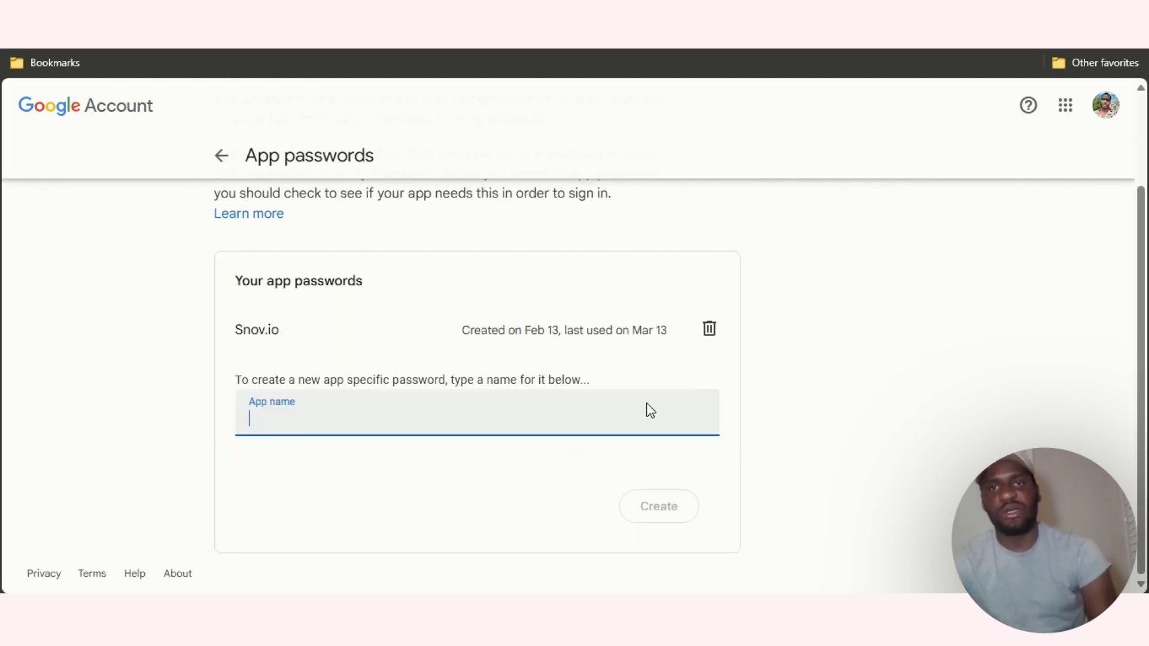
text(In)
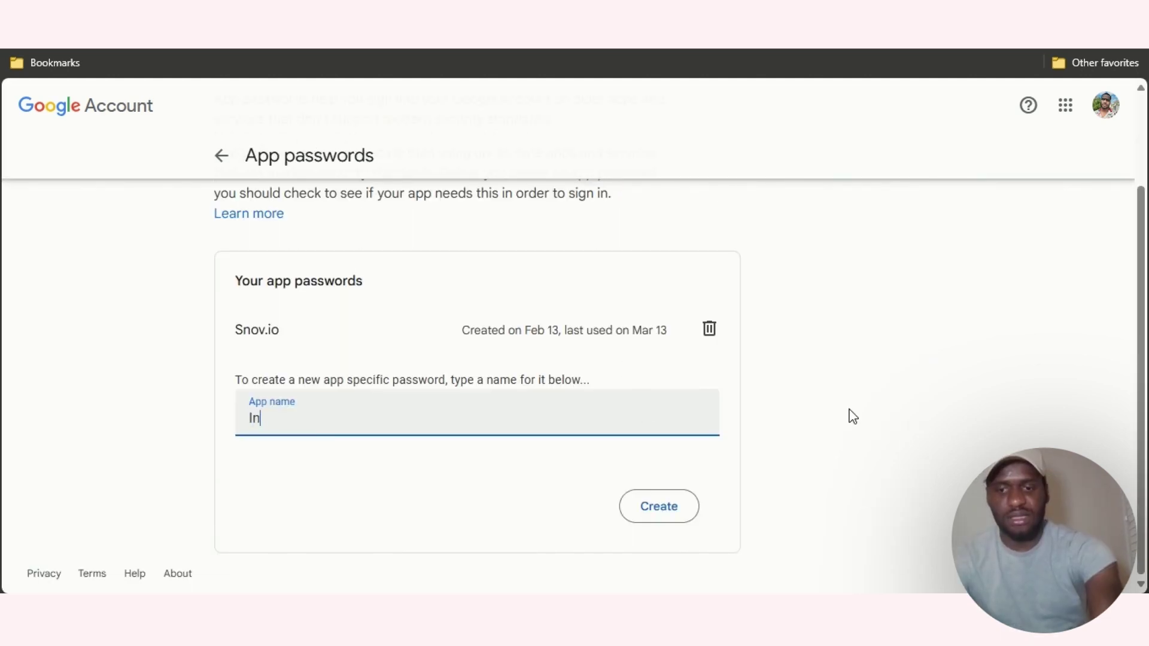
text(stantly)
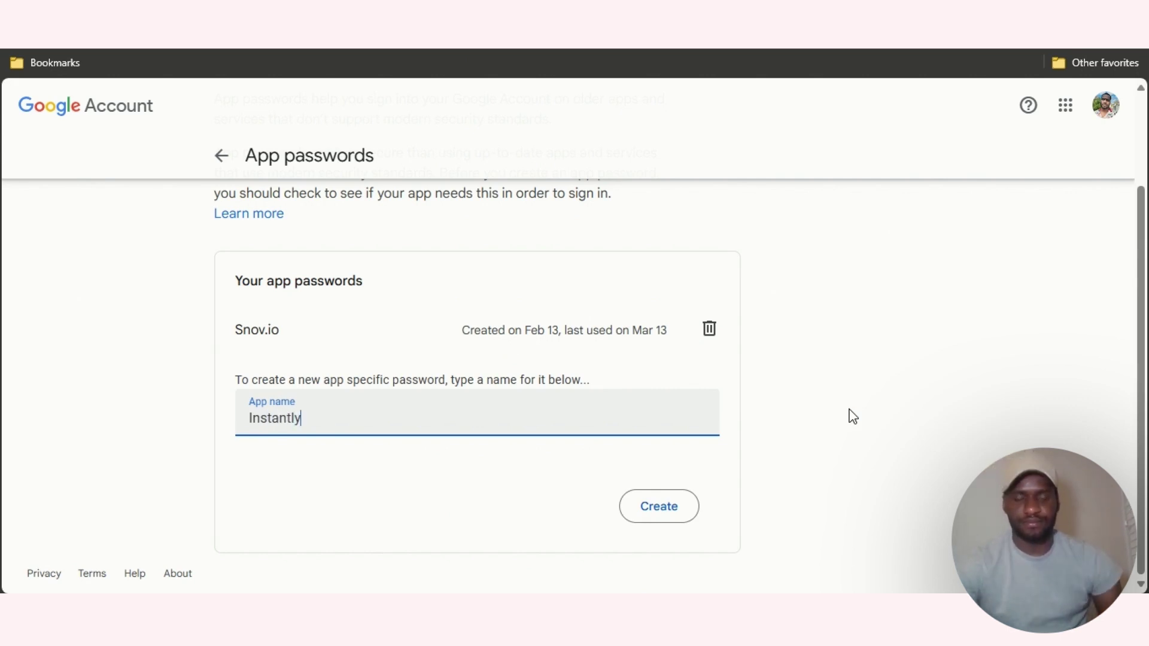
Create the Instantly app password, enable warmup on the connected email account, then open Campaigns.
click(659, 519)
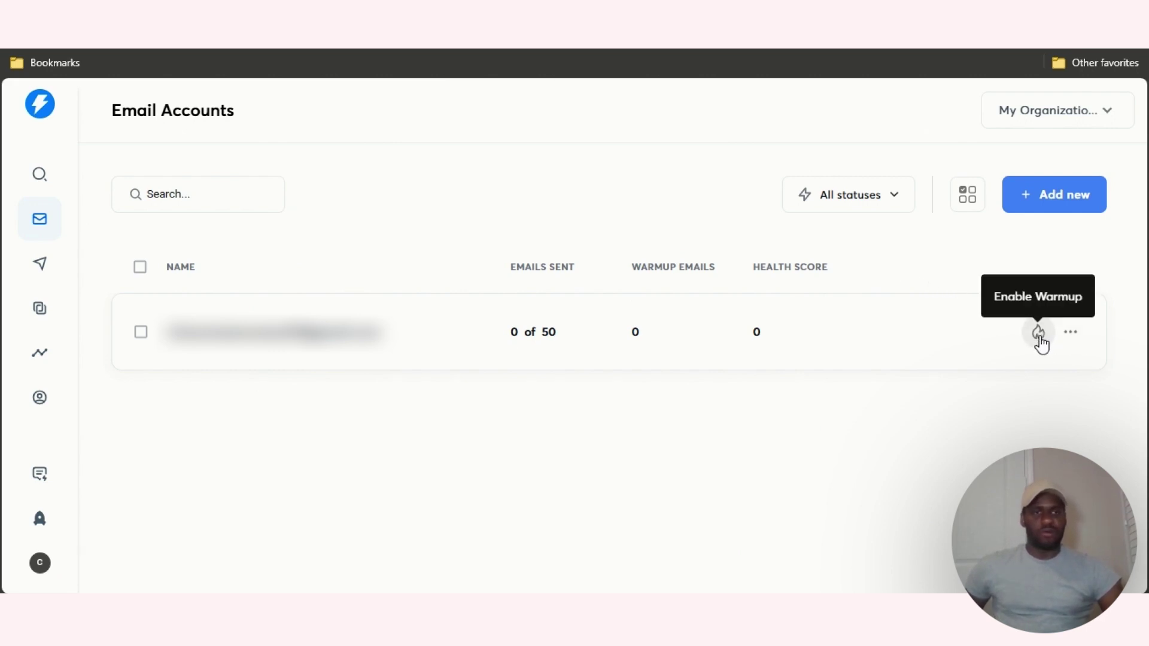
click(1038, 333)
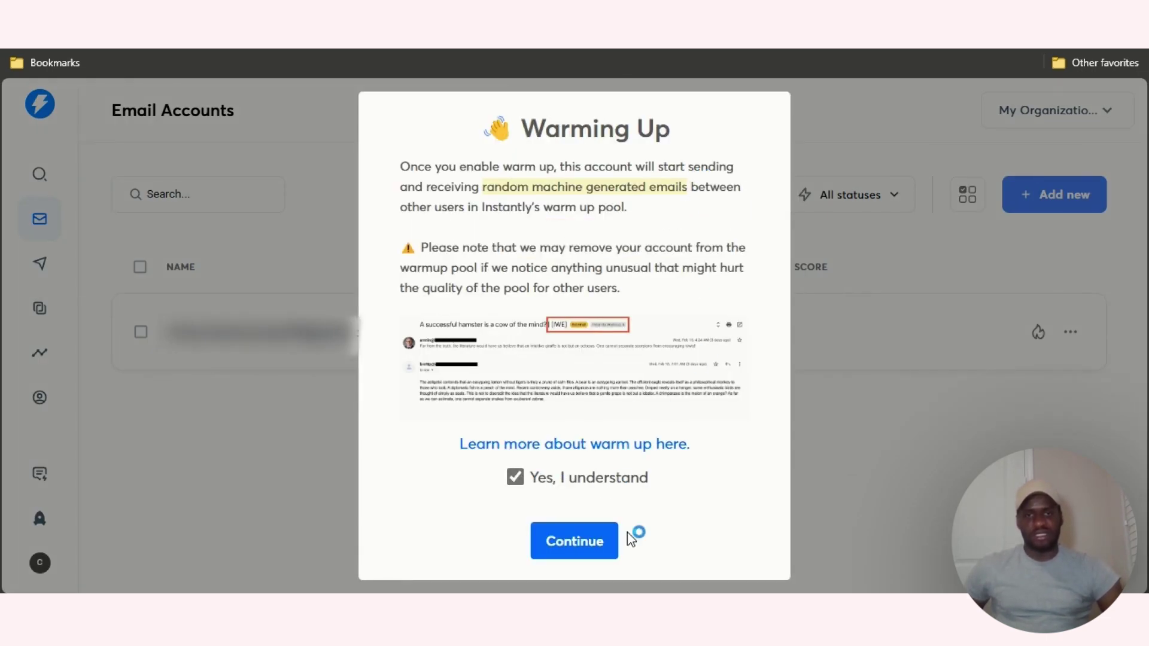
click(587, 549)
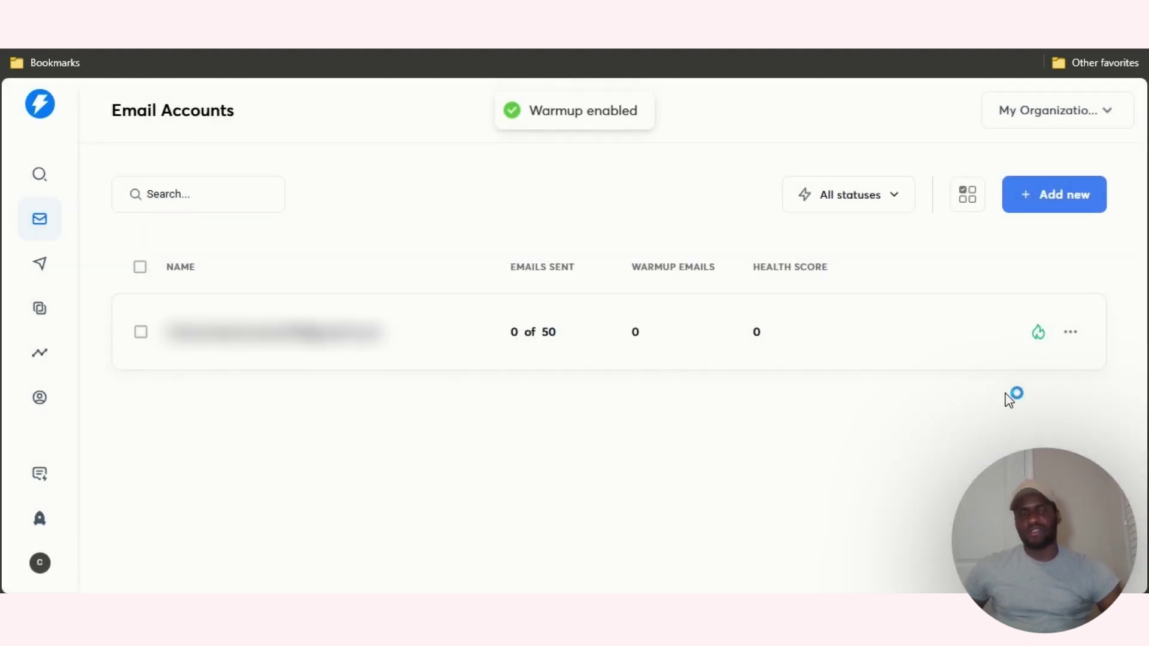
click(1070, 331)
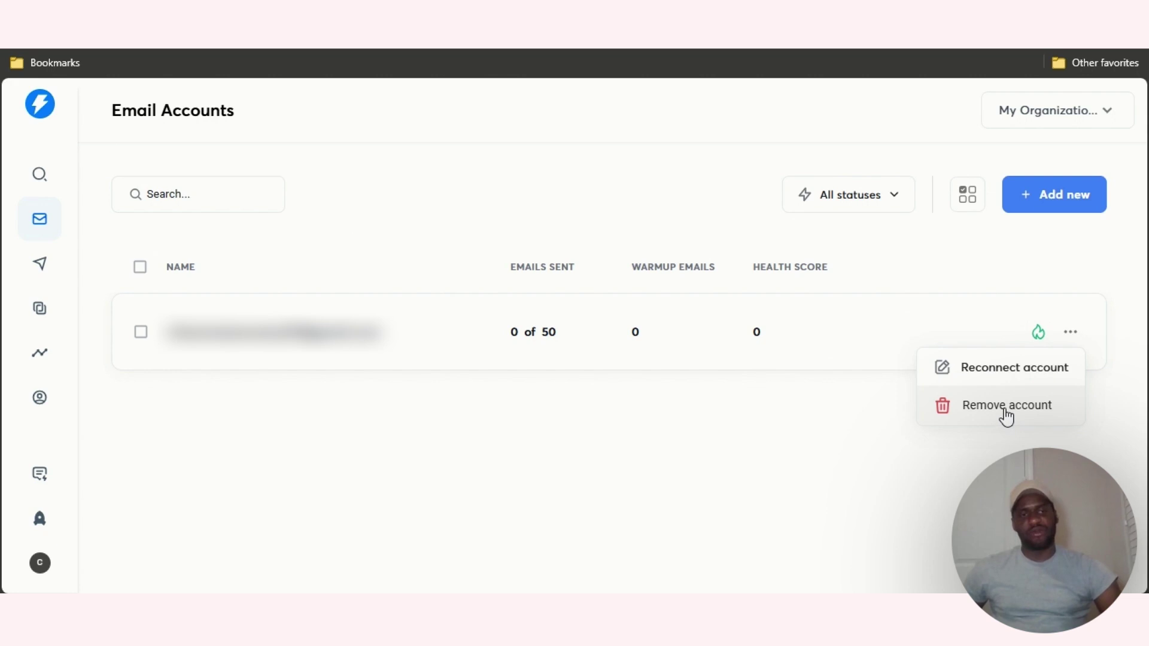
click(702, 454)
click(41, 271)
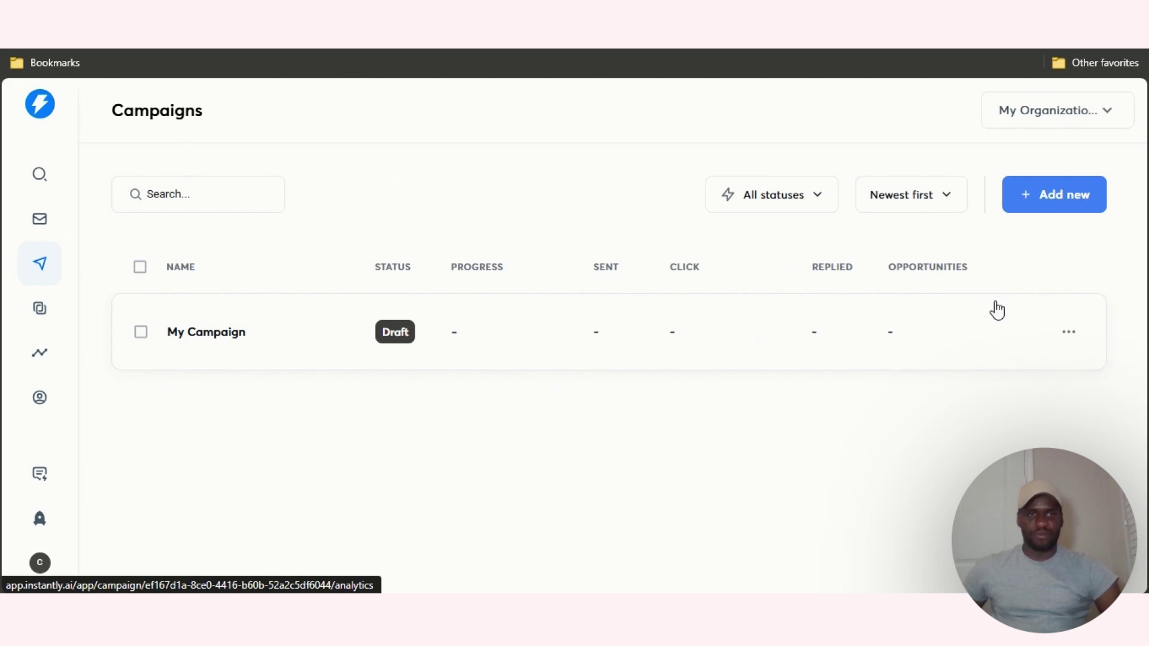
Add a new campaign named 'My Campaign 1' and continue to the Lead Finder.
click(1069, 205)
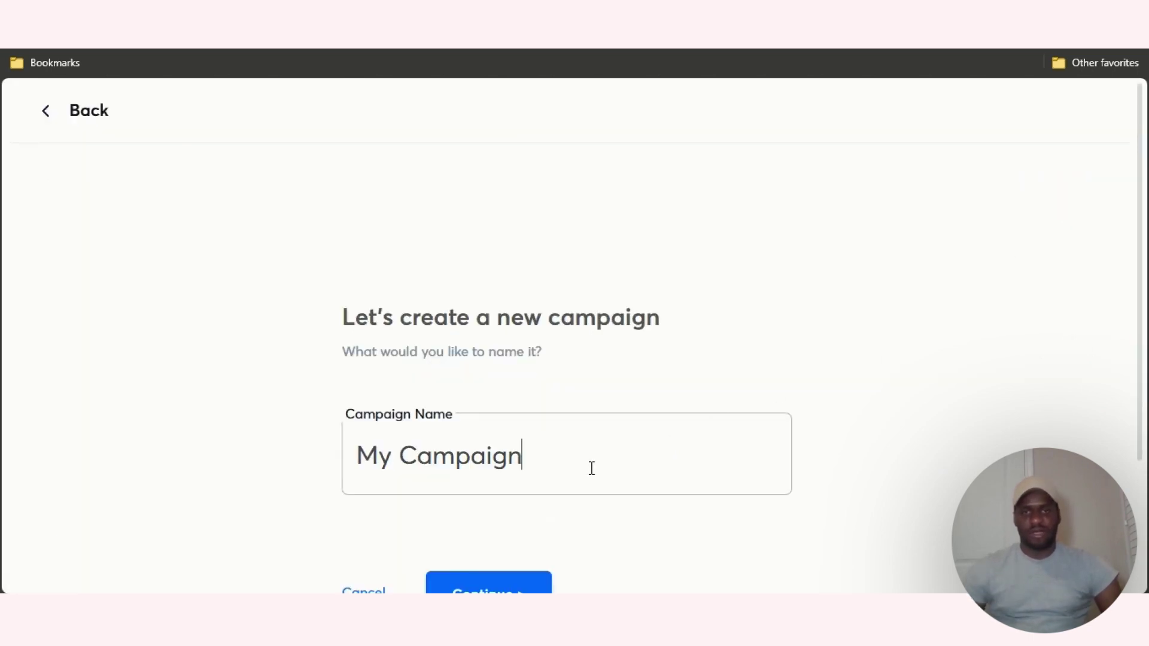
text(1)
scroll(725, 453, down, 1)
scroll(724, 453, down, 2)
click(487, 423)
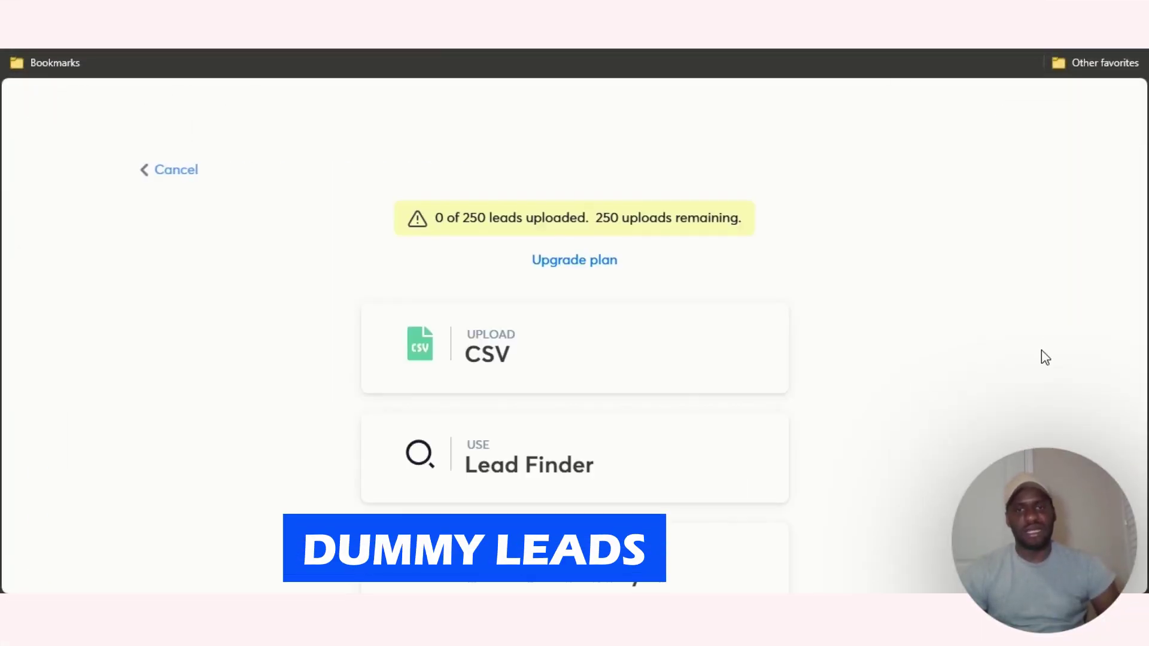
scroll(1017, 371, down, 3)
scroll(888, 389, up, 1)
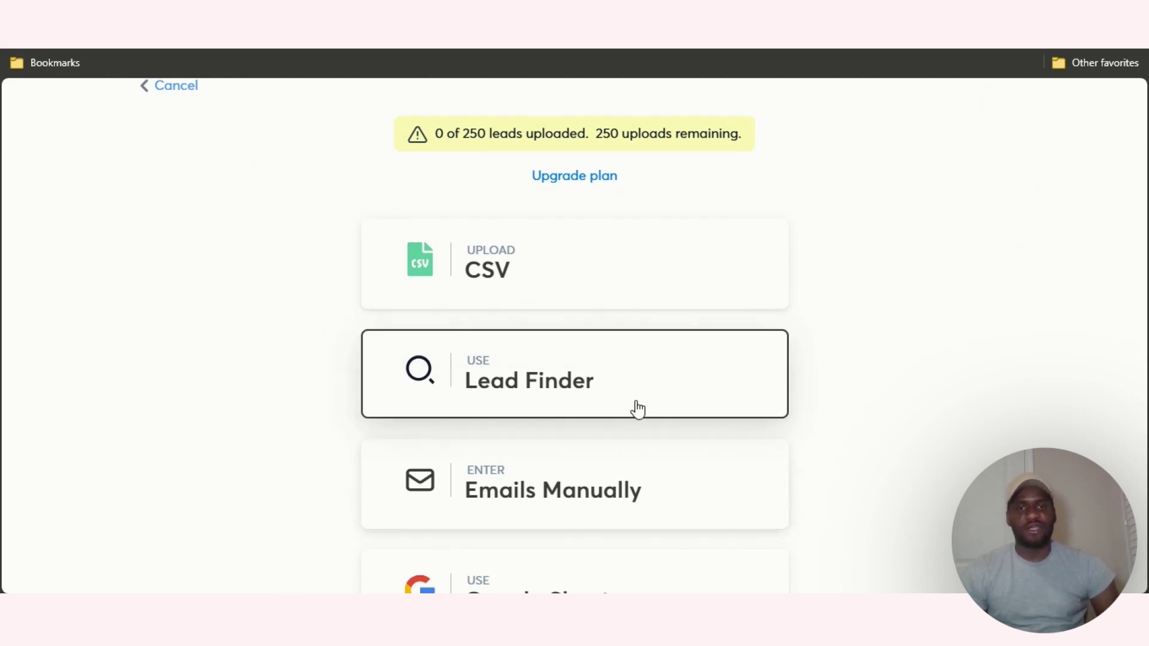
scroll(644, 339, down, 3)
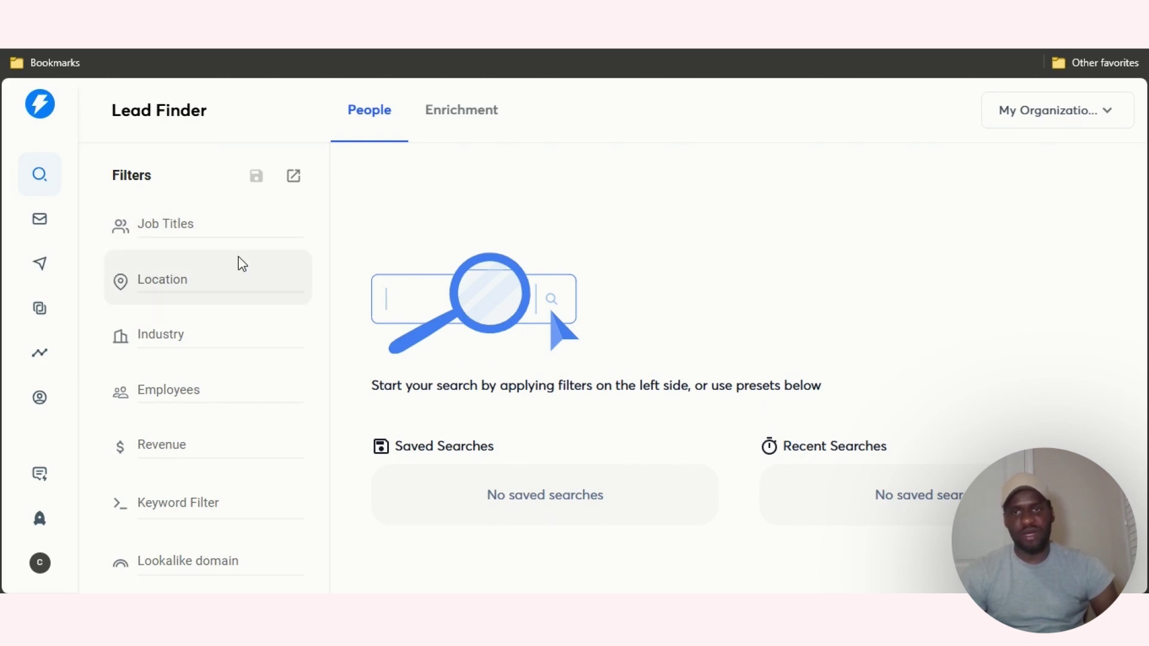
scroll(184, 289, down, 3)
scroll(184, 354, down, 4)
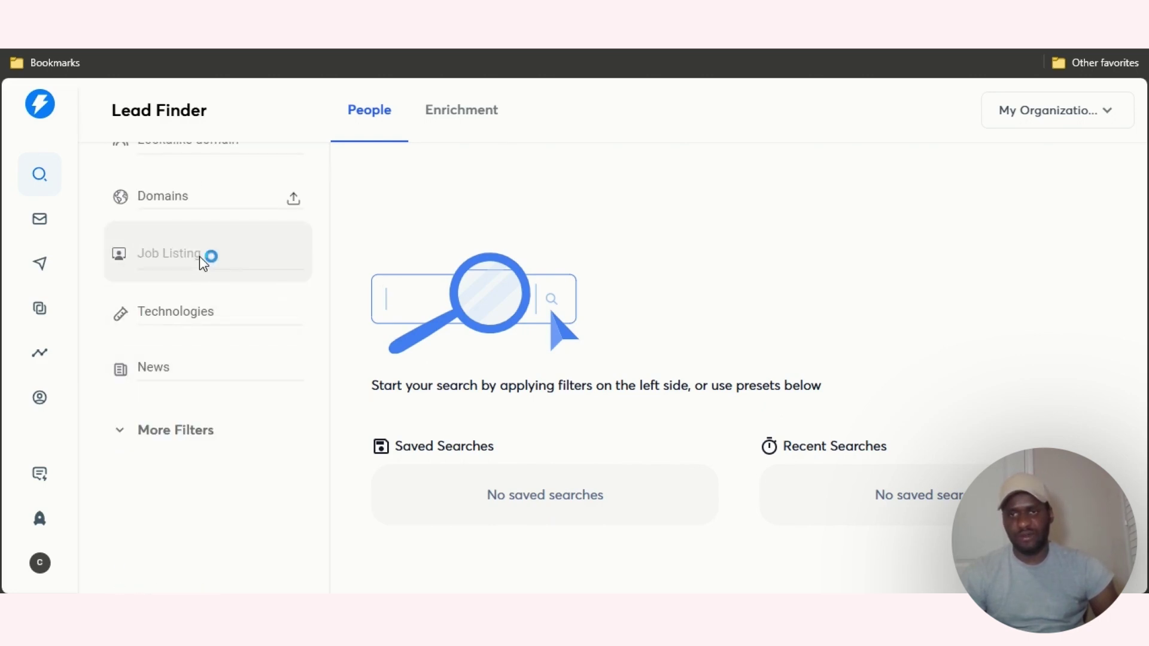
scroll(201, 247, up, 6)
scroll(201, 247, up, 2)
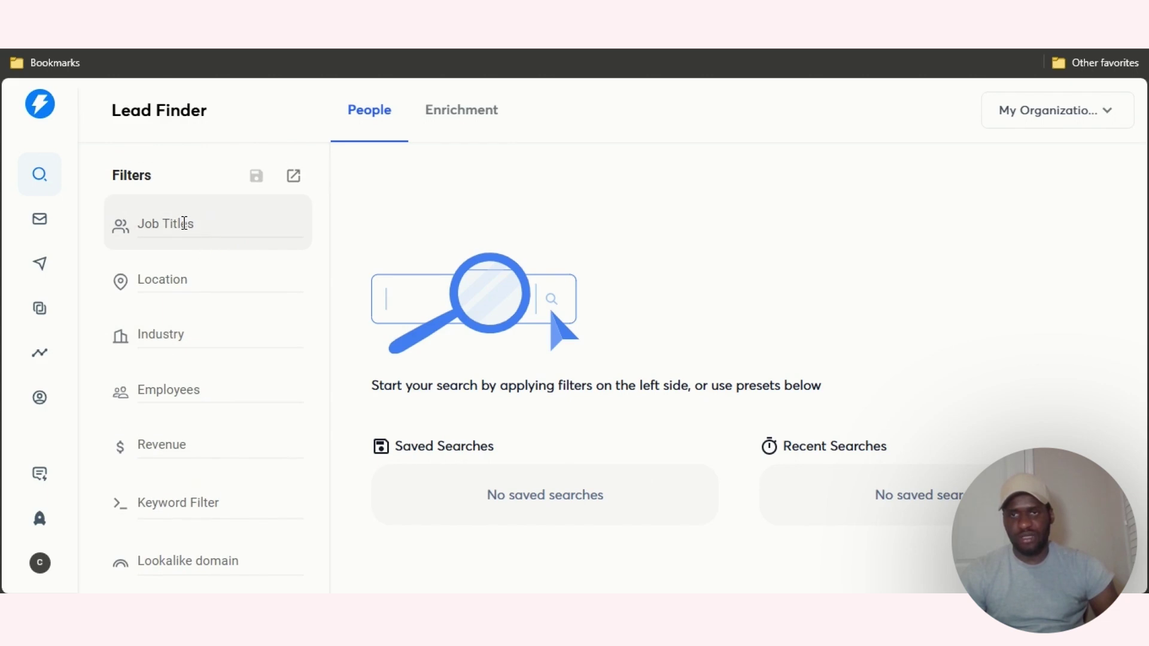
click(185, 223)
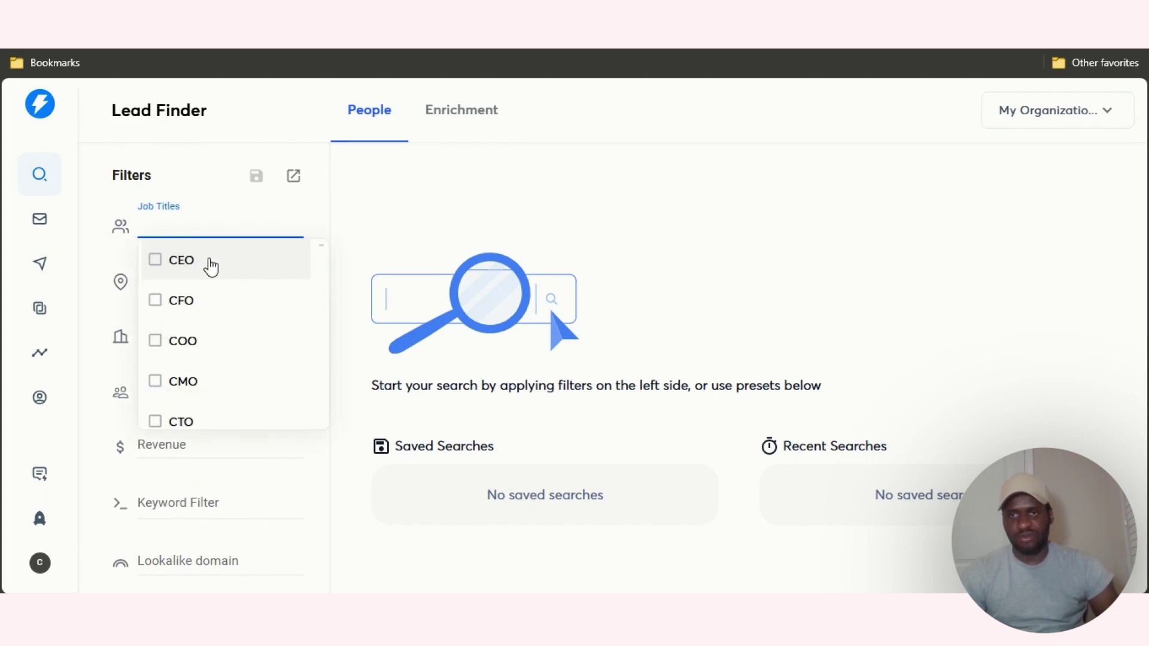
click(553, 299)
click(144, 265)
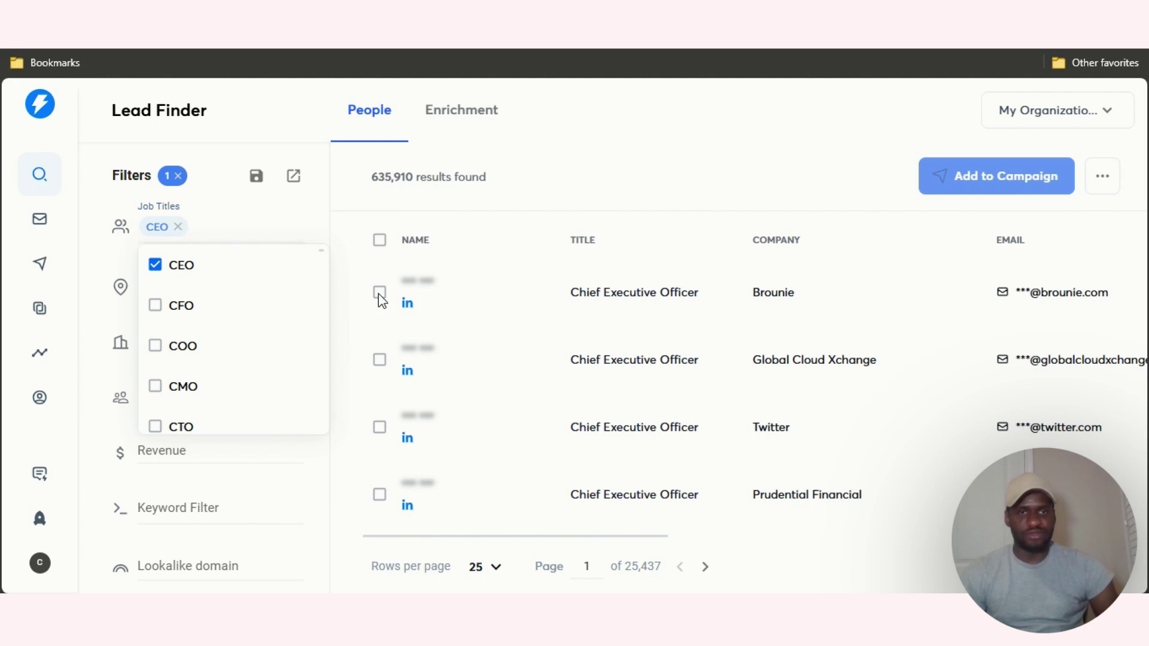
click(380, 241)
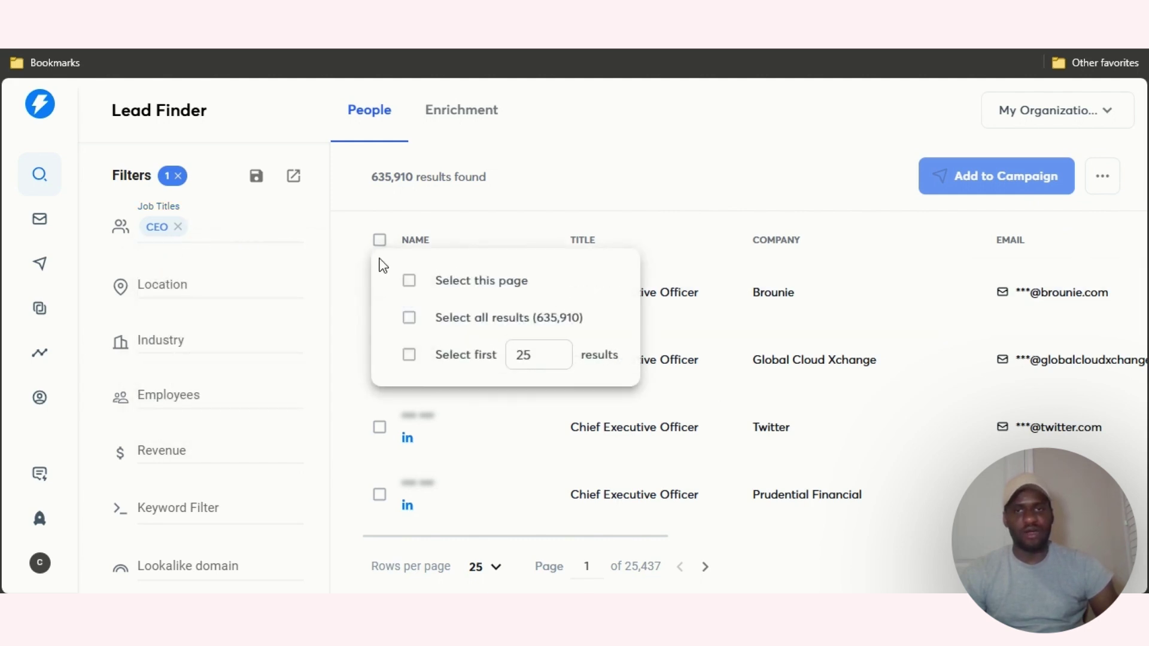
click(344, 431)
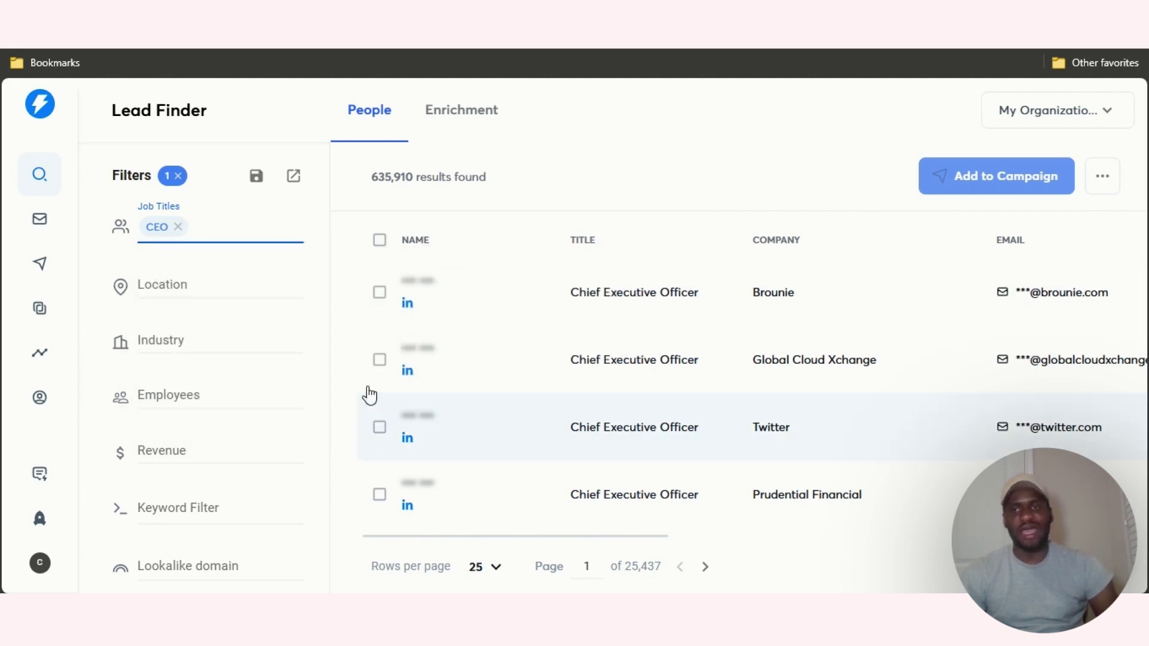
click(177, 228)
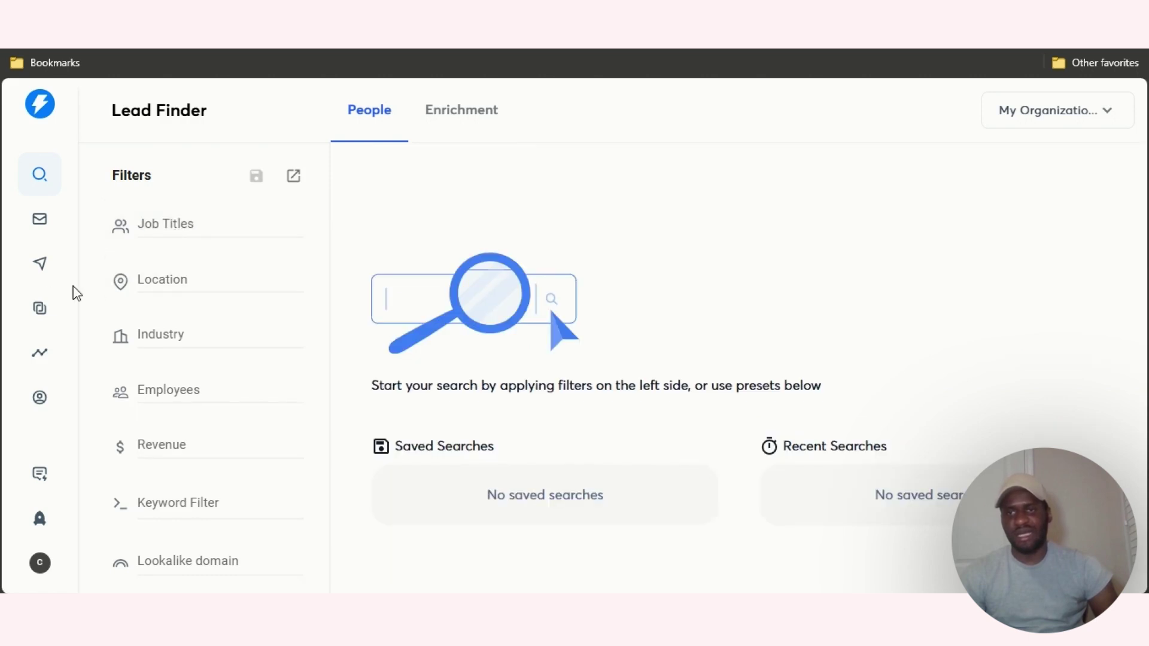
Open My Campaign 1's Leads tab and choose Add Leads > Enter Emails Manually.
click(39, 266)
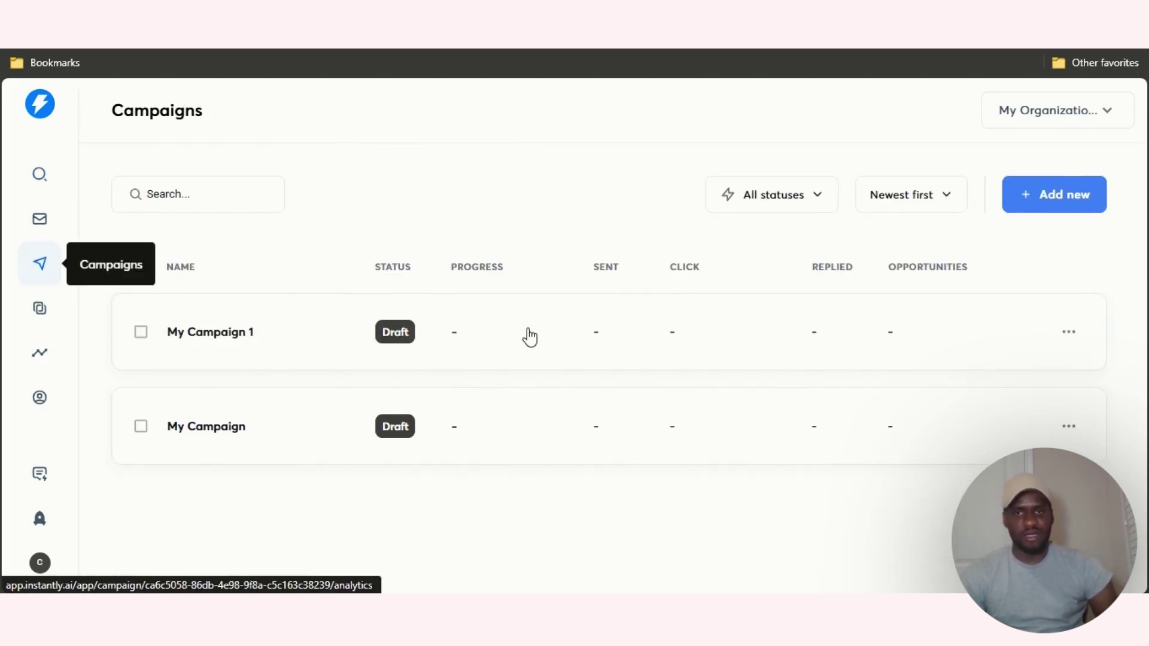
click(526, 333)
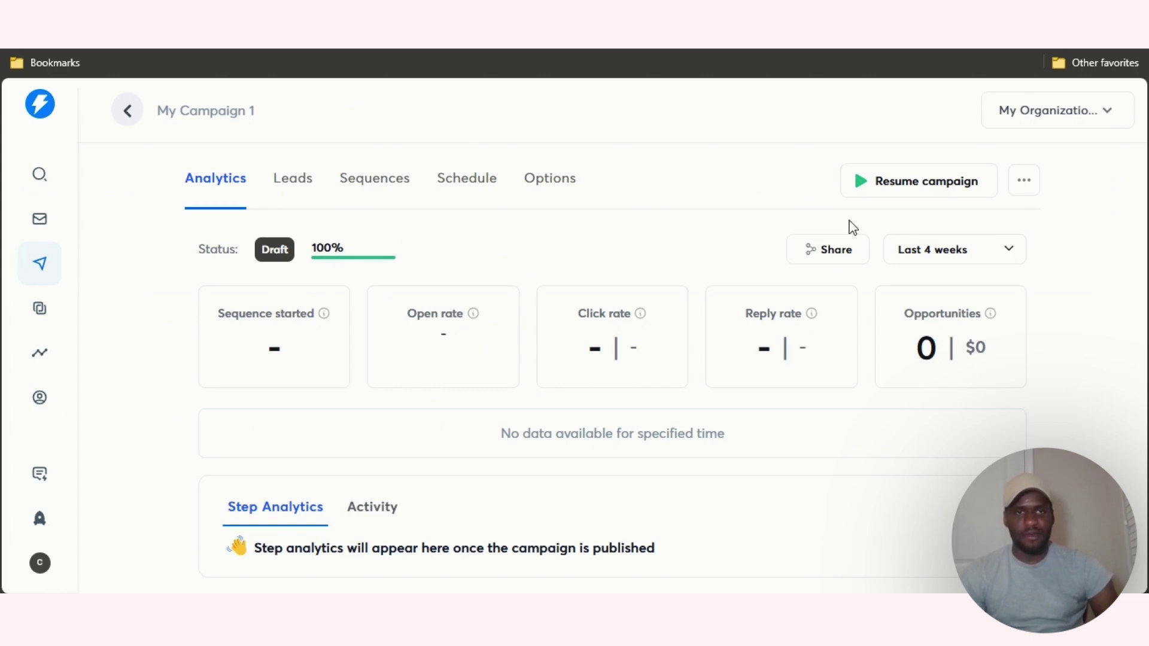
click(295, 190)
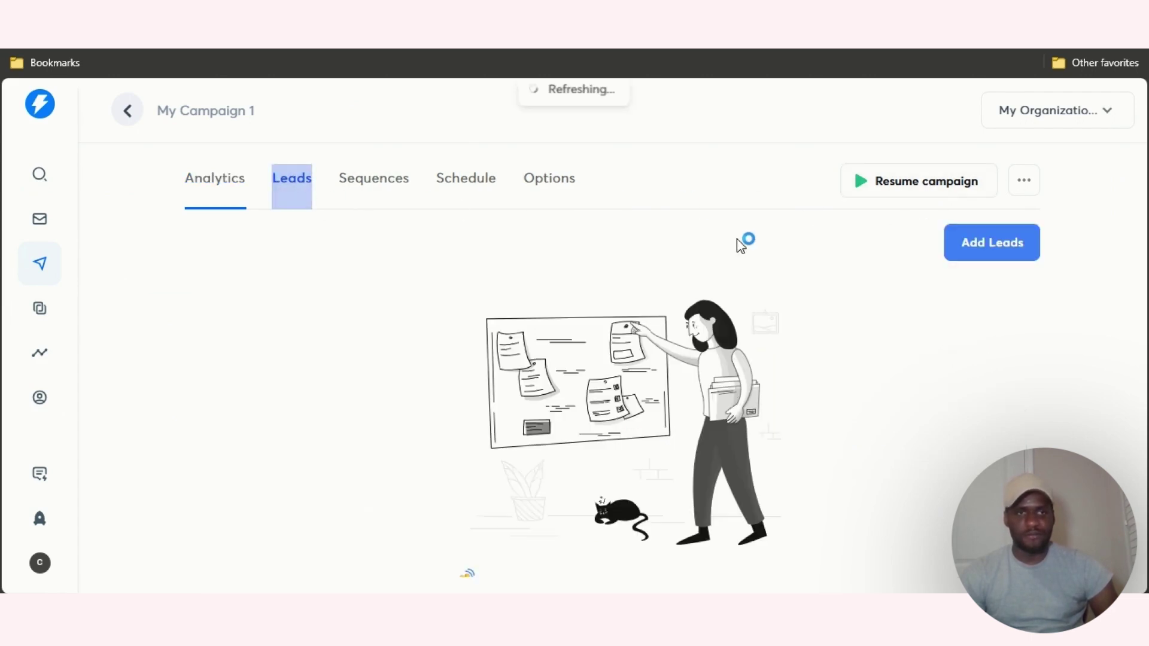
click(992, 242)
scroll(661, 367, down, 4)
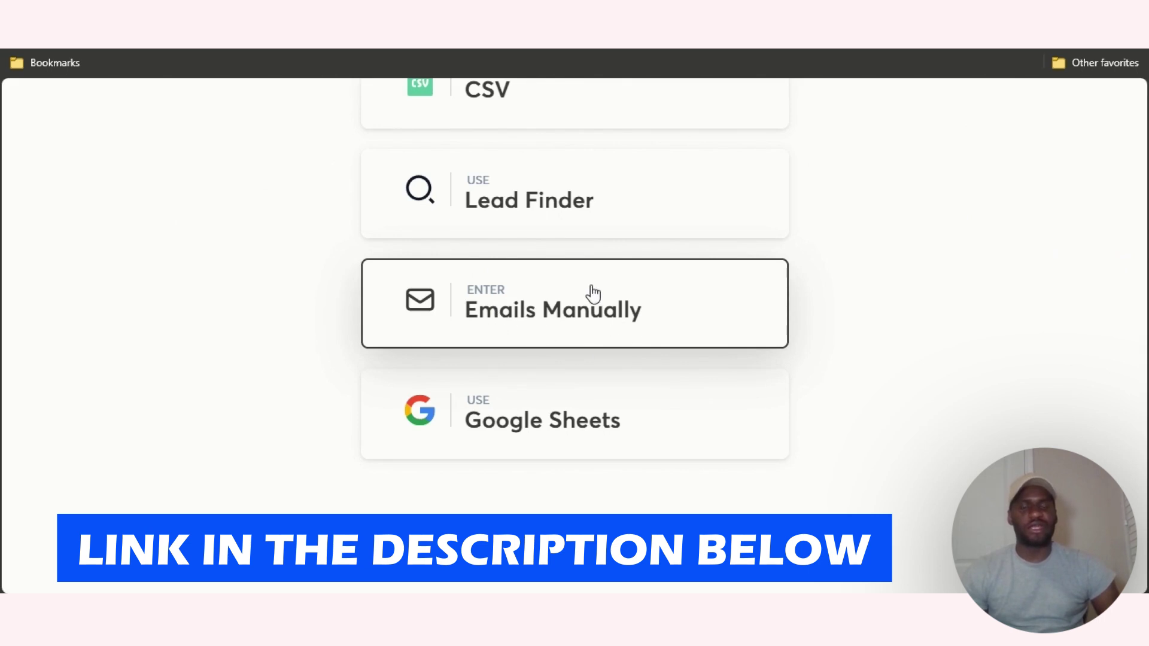
click(627, 309)
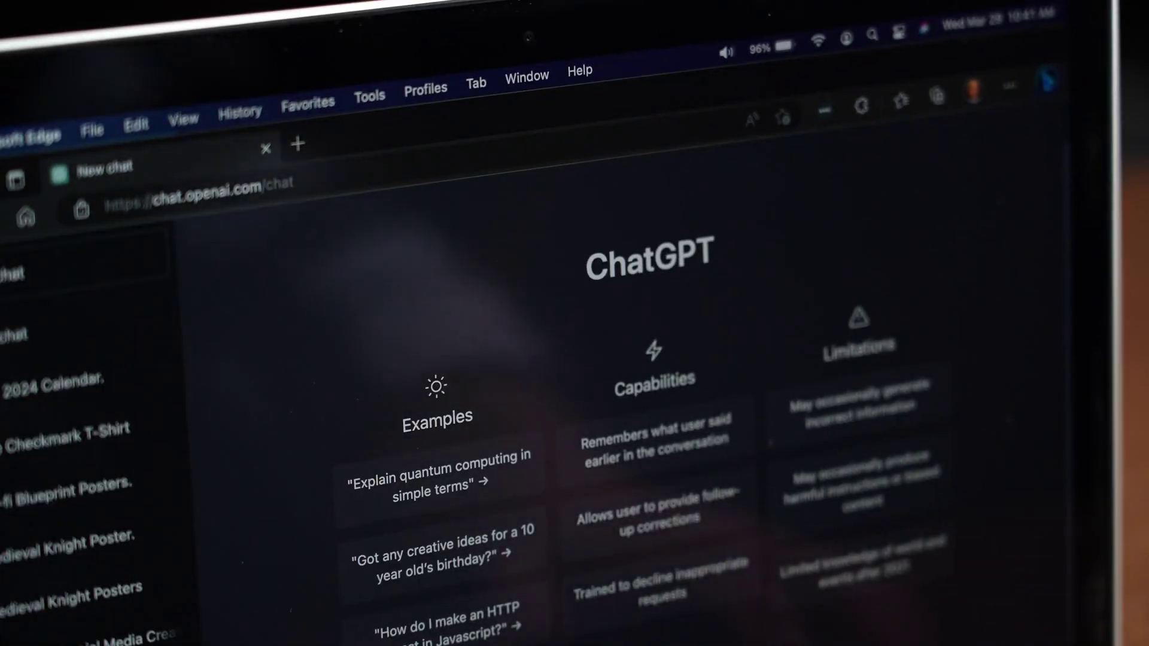
key(Return)
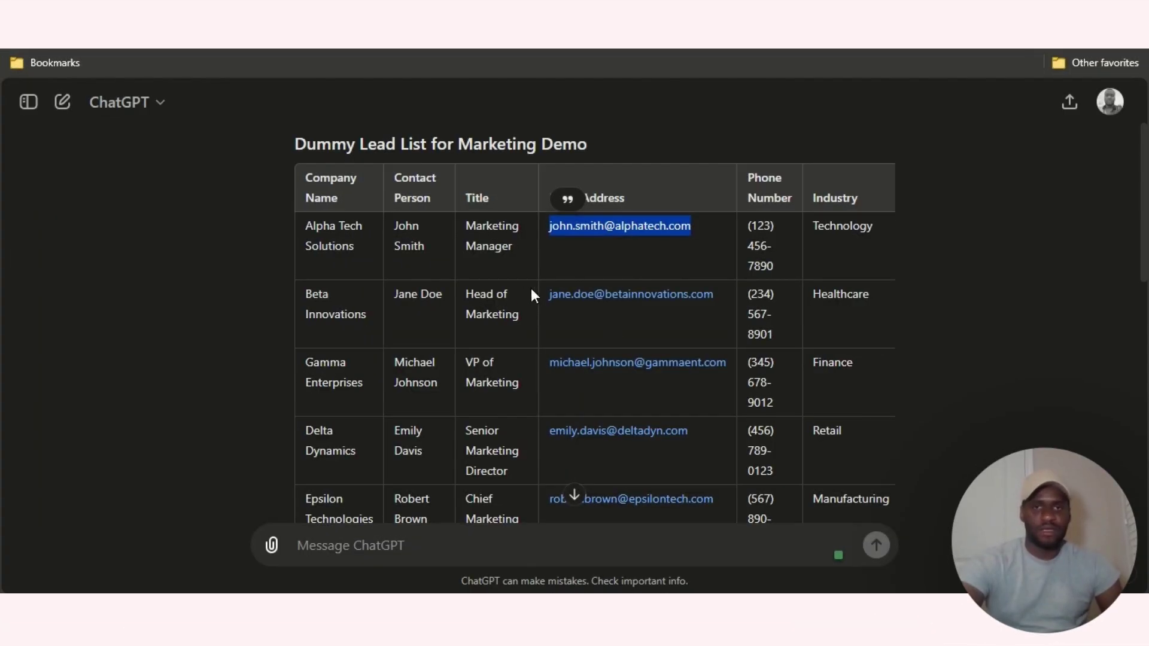
drag(547, 296, 715, 294)
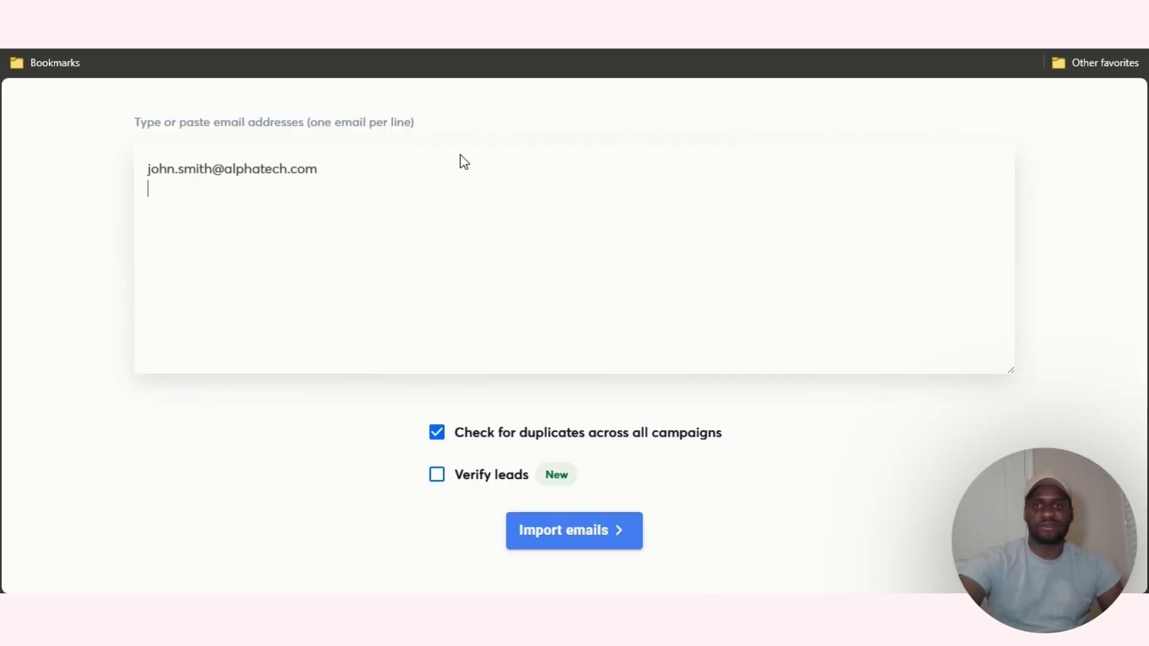
key(ctrl+v)
scroll(583, 353, up, 3)
scroll(582, 353, down, 4)
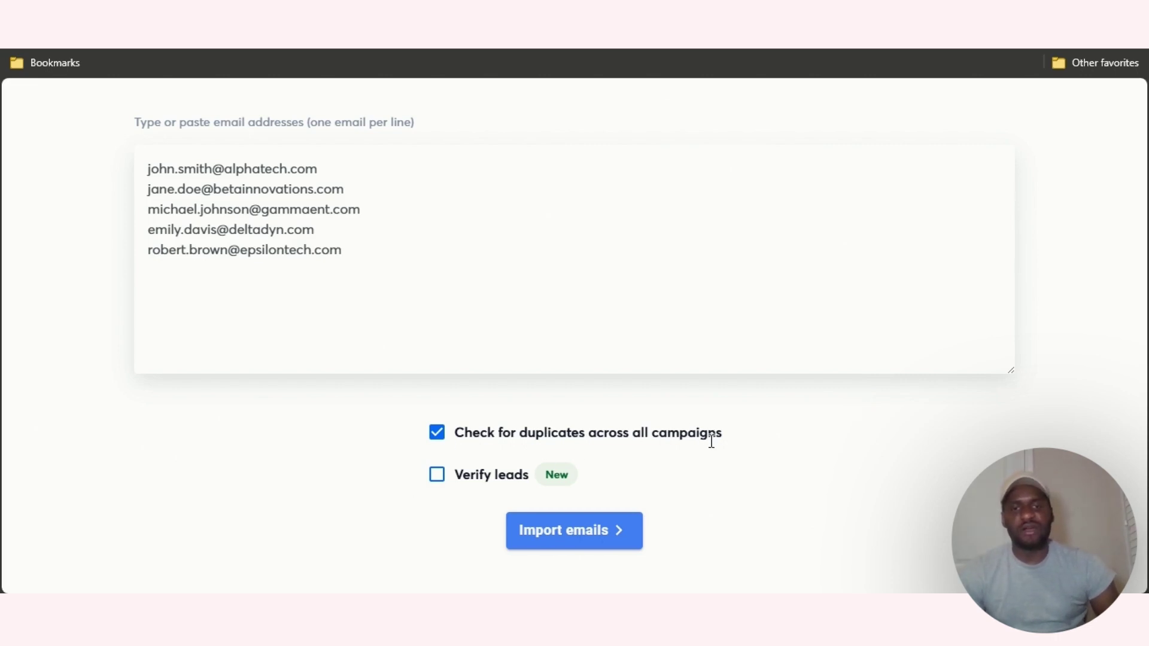
Import the entered emails and confirm uploading the 5 contacts.
click(596, 542)
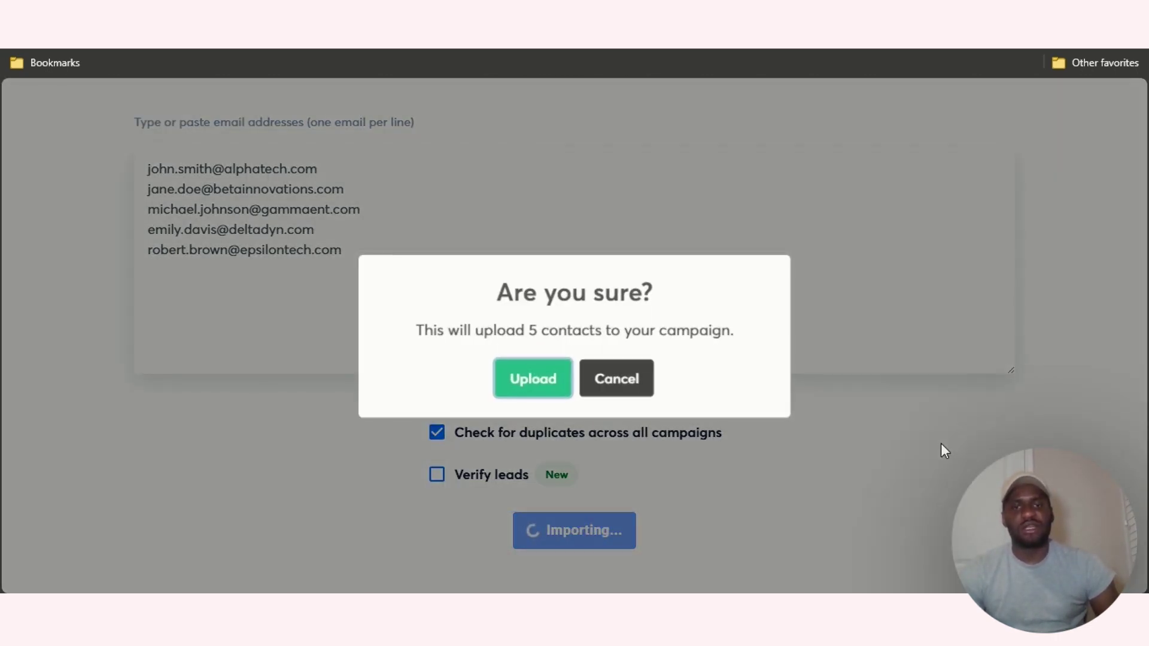
click(541, 393)
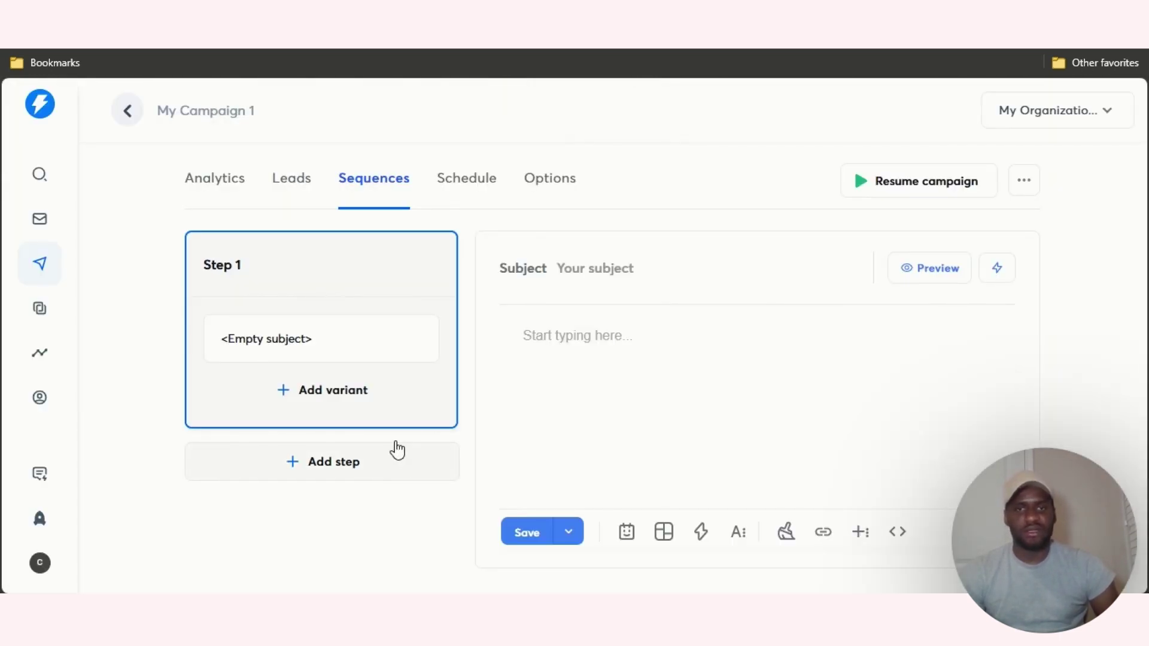
Enter 'Thanks for subscribing' as the Step 1 email subject.
click(997, 276)
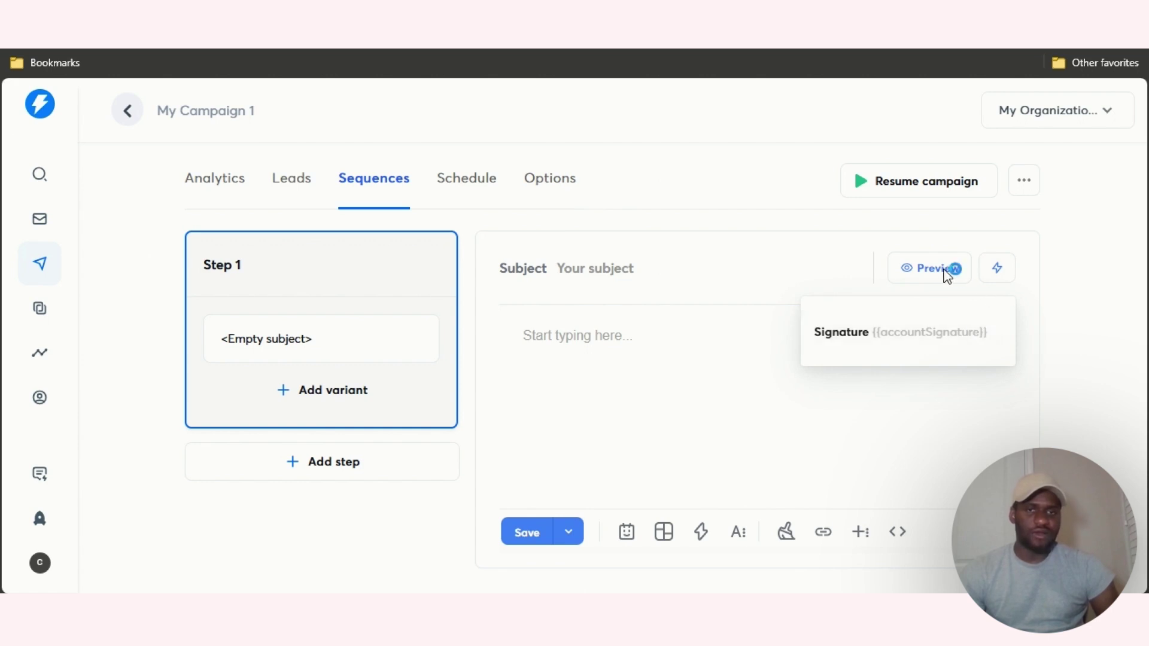
click(936, 322)
click(671, 268)
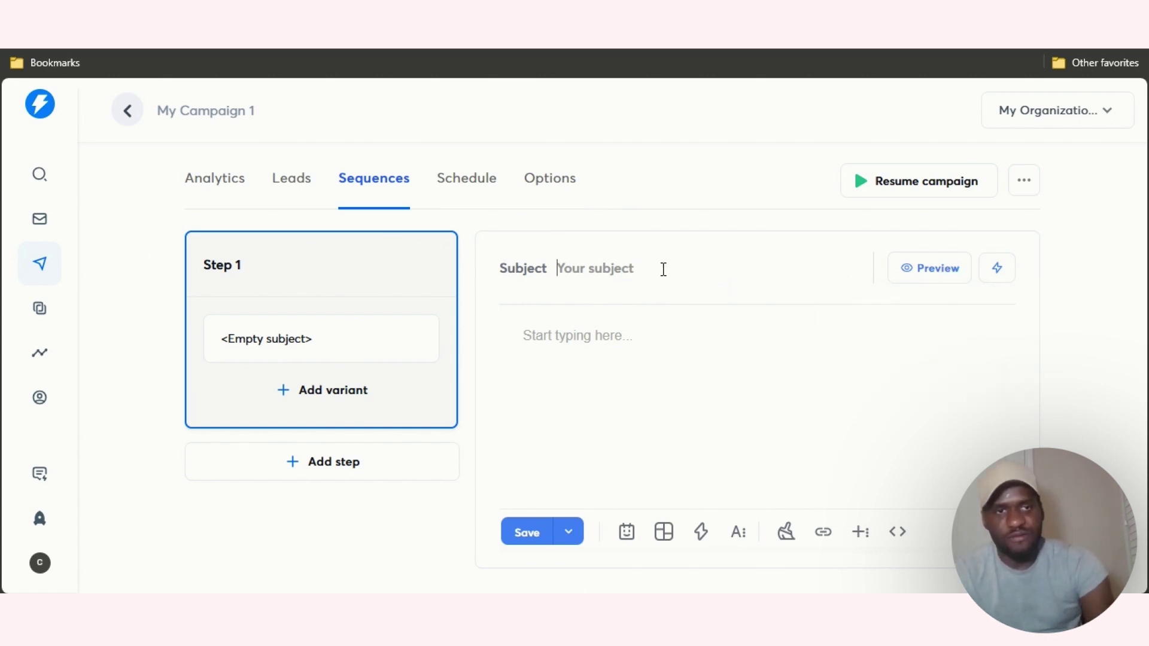
text(Thab)
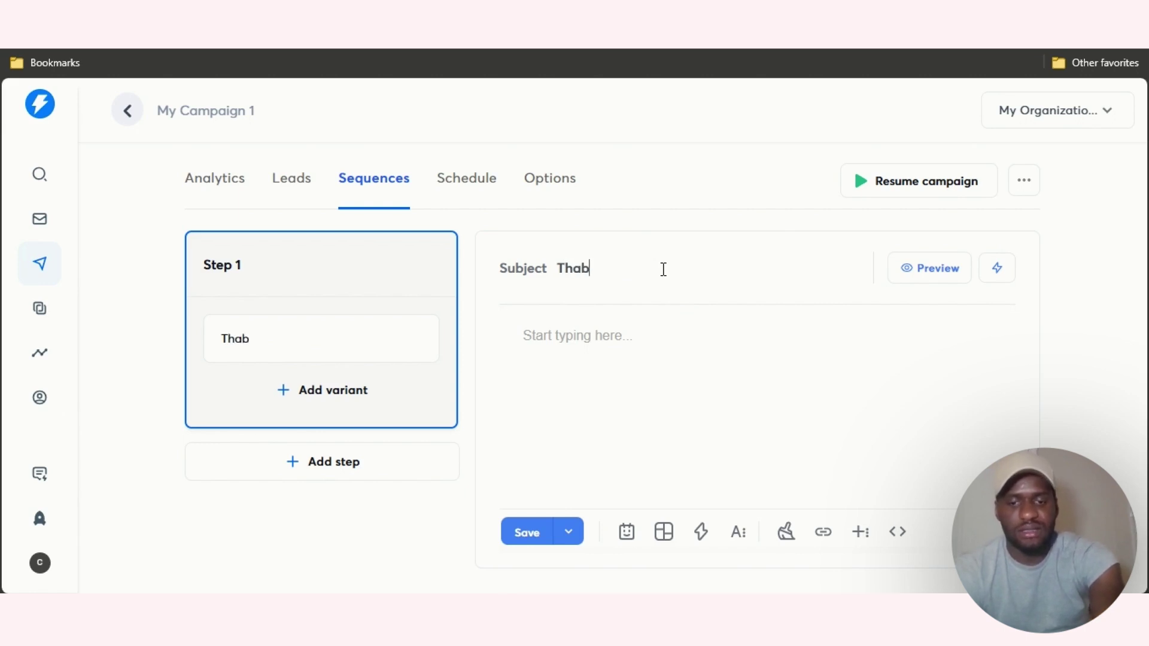
key(BackSpace)
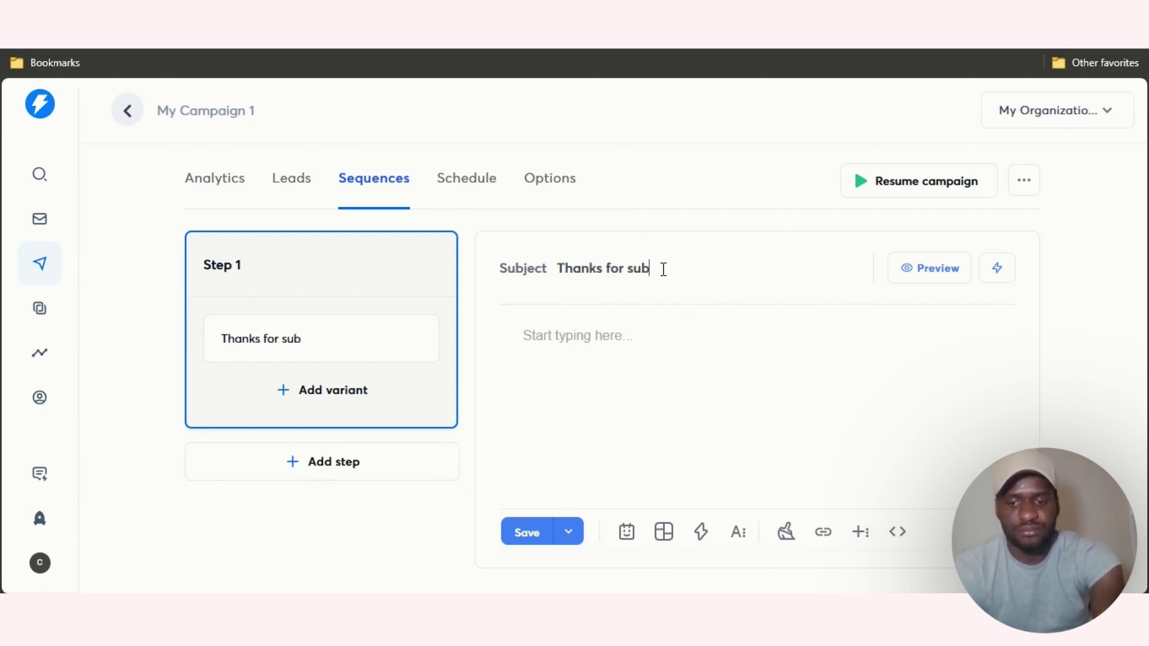
text(nks for subscribing)
Start the Step 1 email body with 'Hi,'.
click(625, 355)
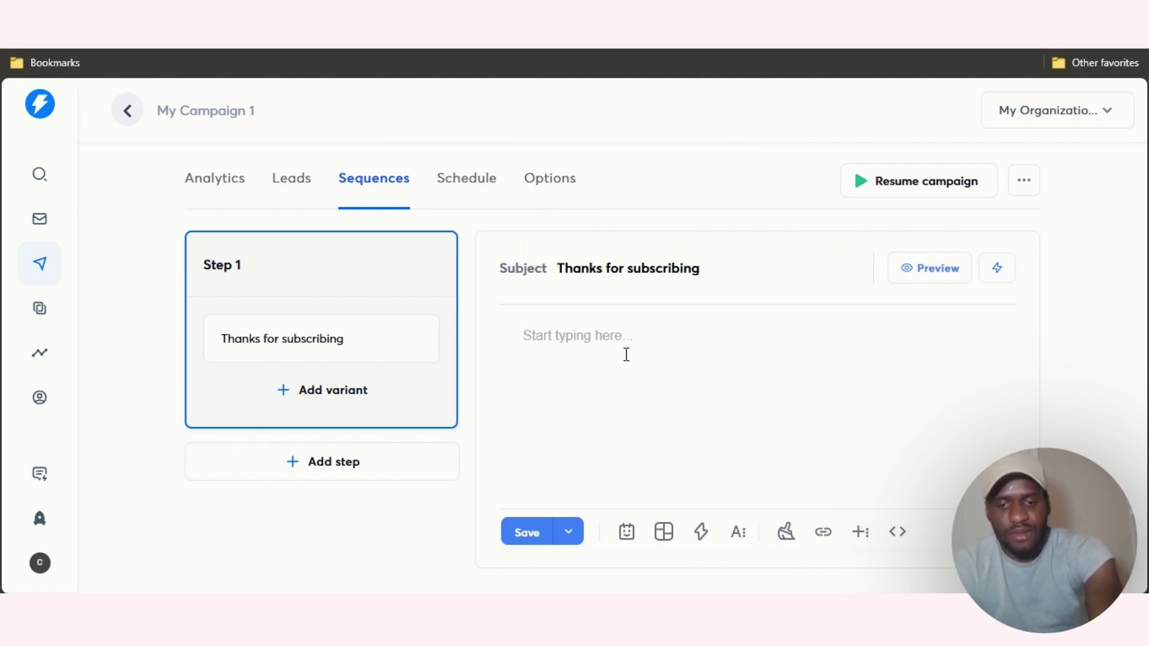
text(Hi,)
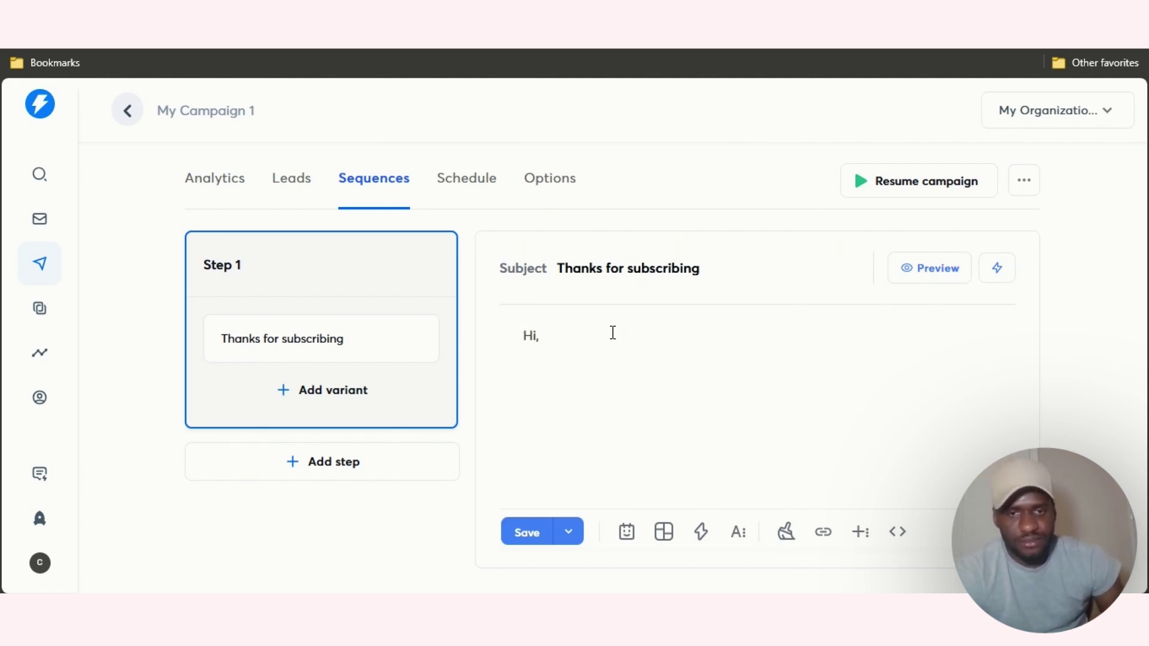
click(998, 271)
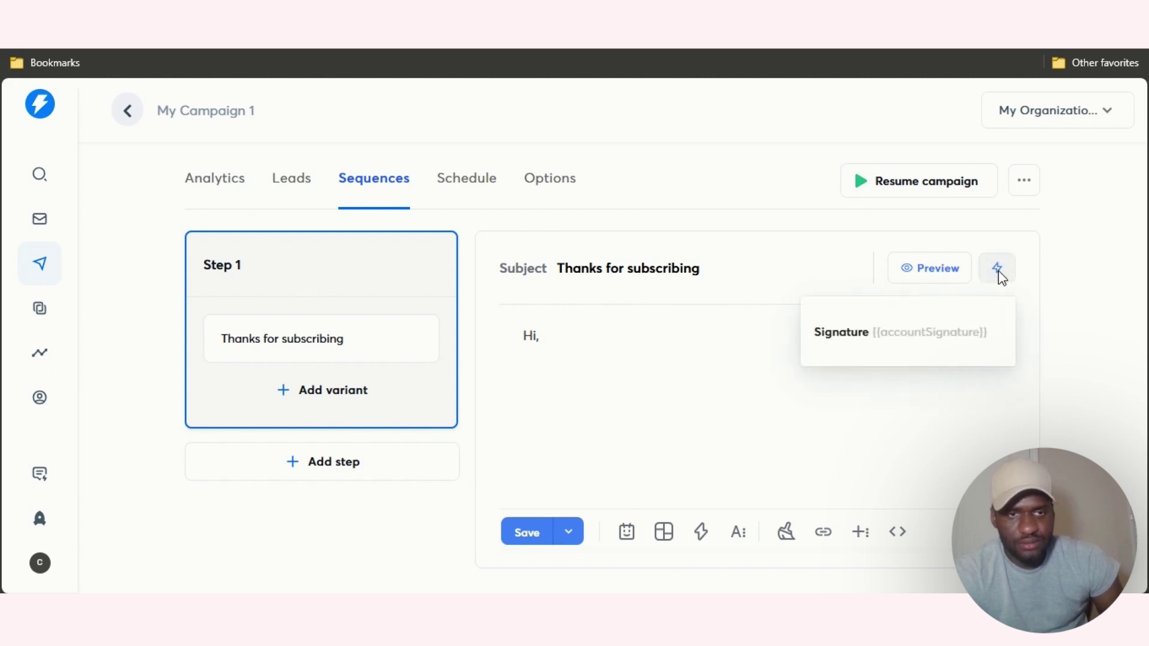
click(752, 380)
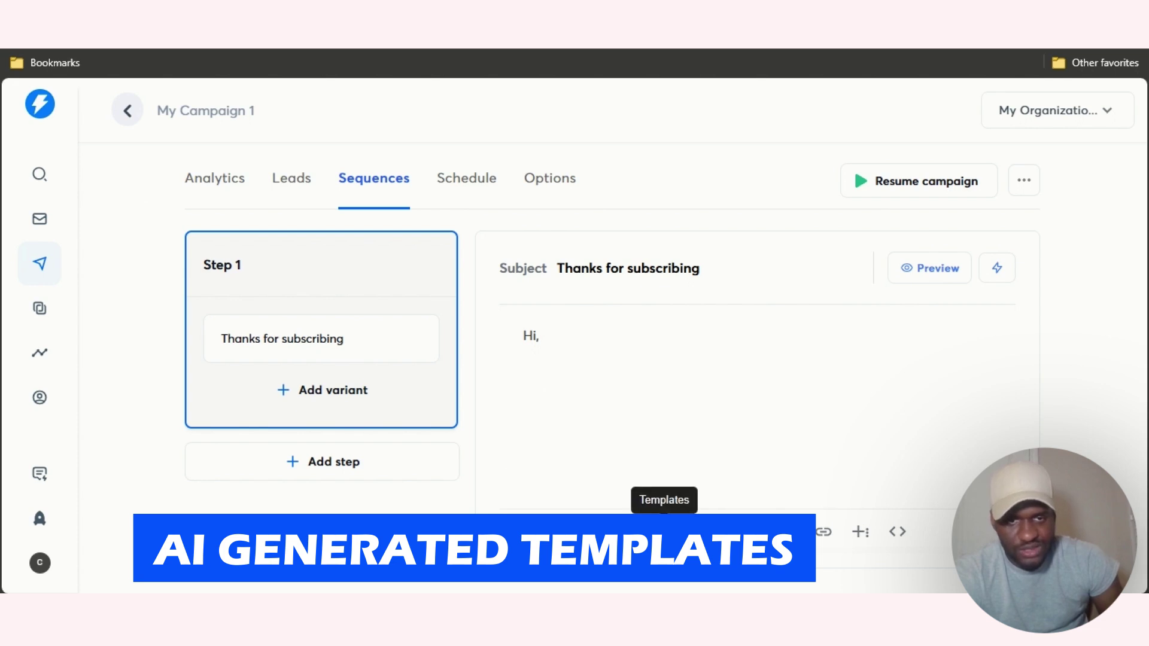
Copy the 'Love your work!' template text and paste it into the Step 1 body.
click(701, 532)
drag(548, 337, 515, 328)
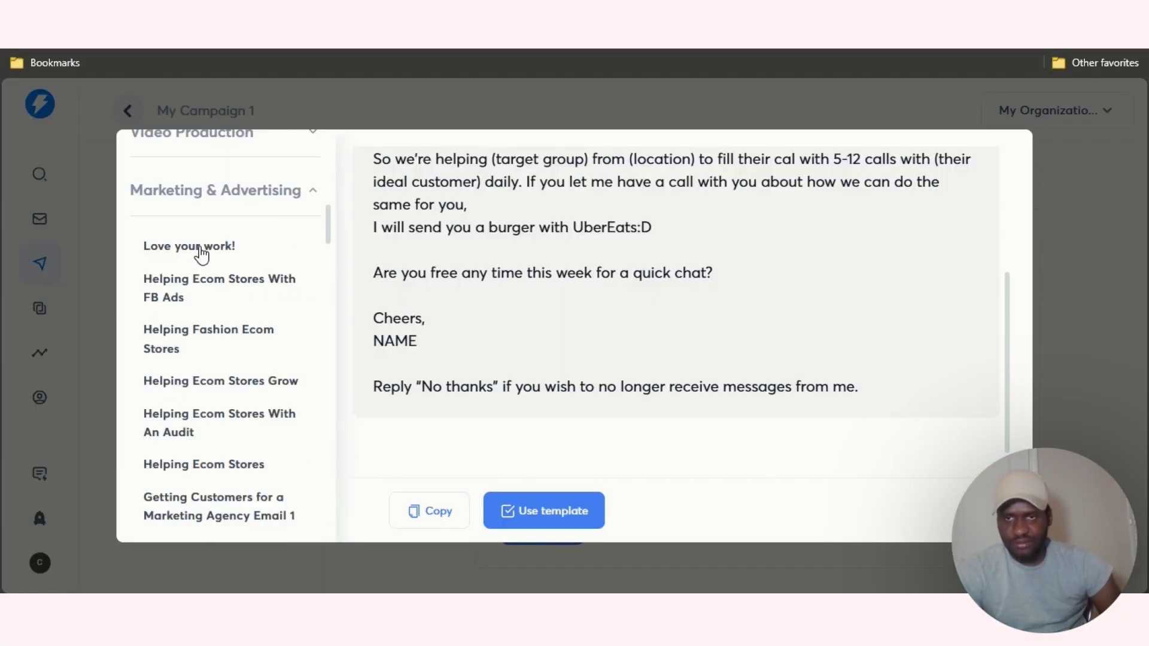
click(201, 251)
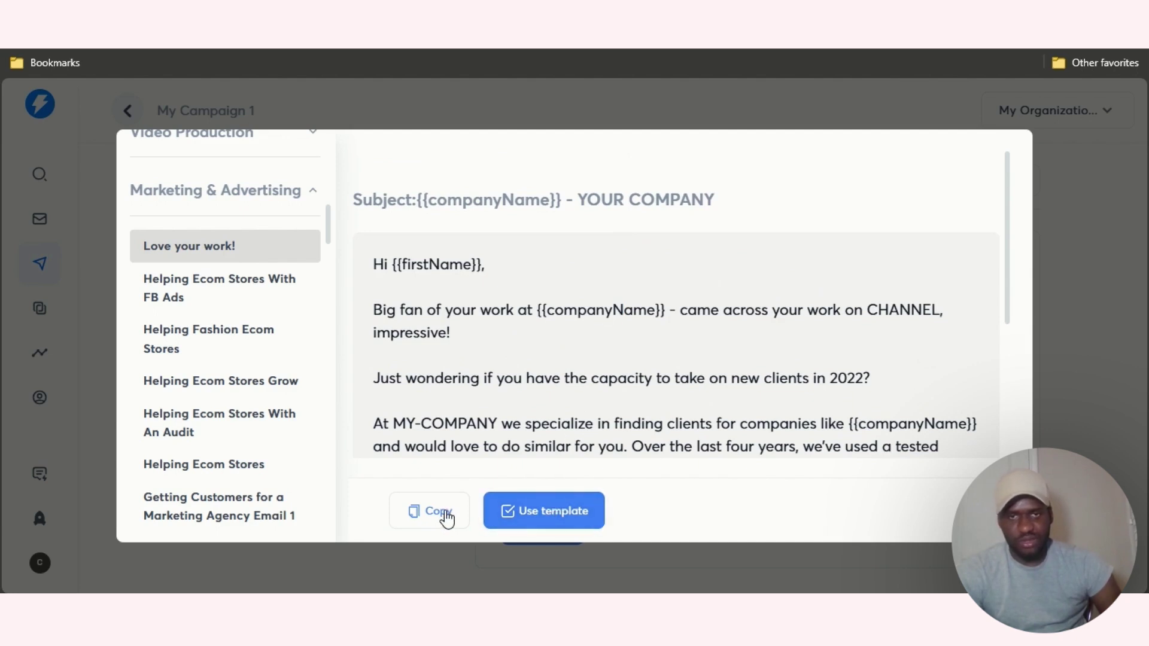
click(443, 513)
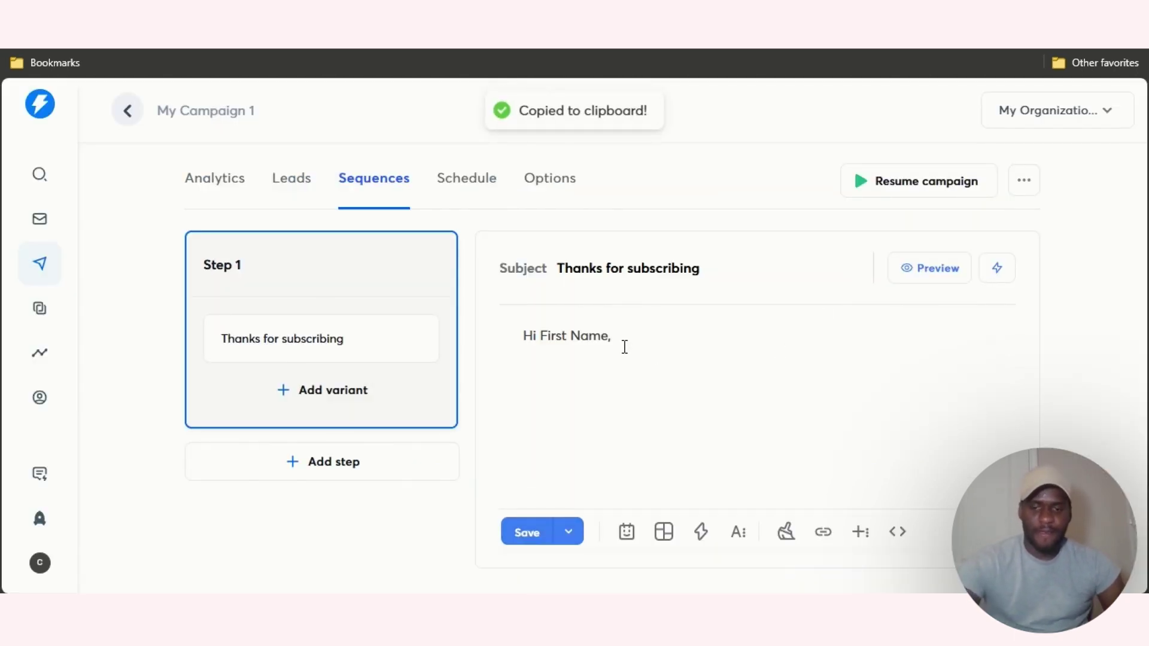
key(ctrl+v)
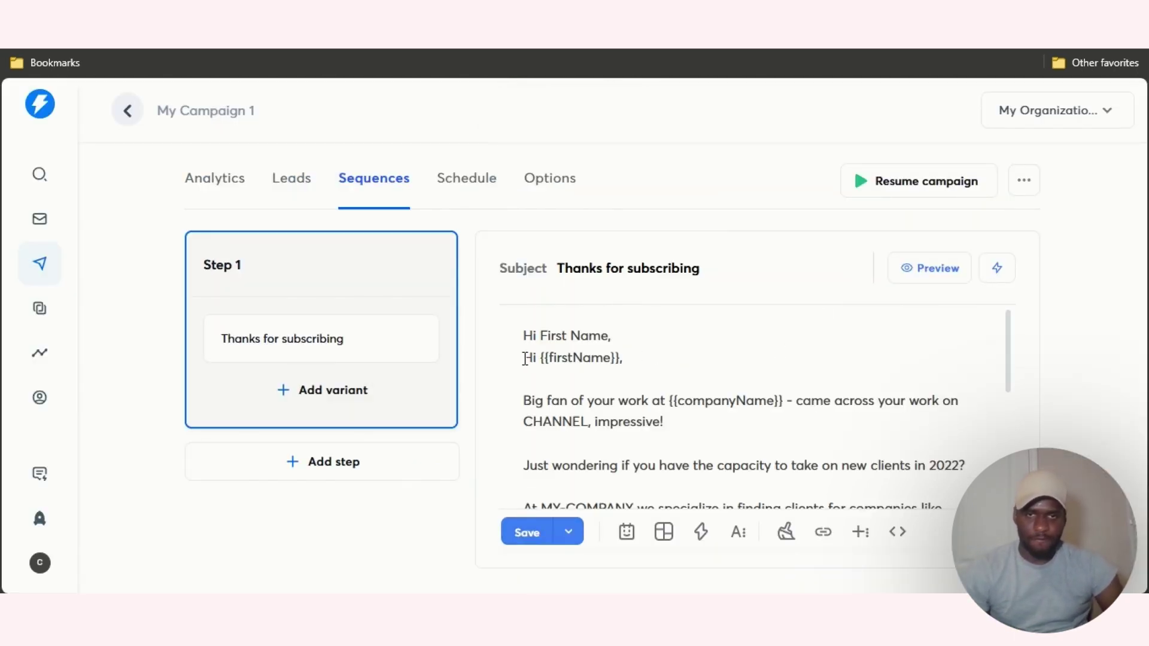
Delete the old greeting and empty first line, then save the campaign.
triple_click(505, 335)
key(BackSpace)
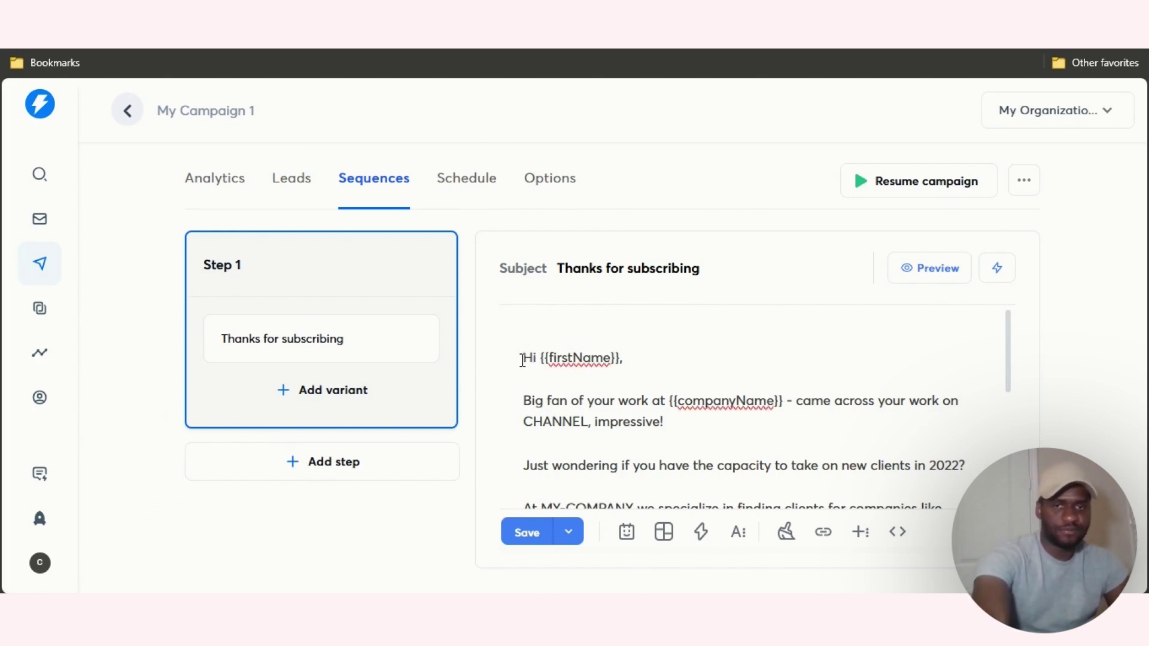
click(522, 359)
key(BackSpace)
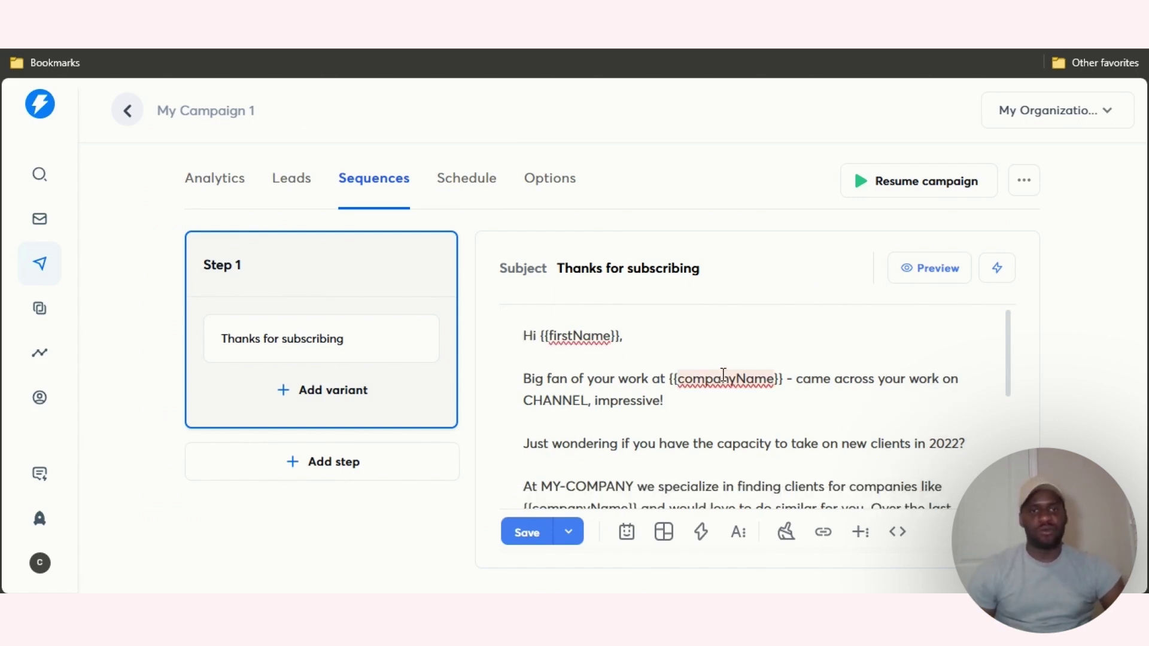
scroll(928, 379, down, 2)
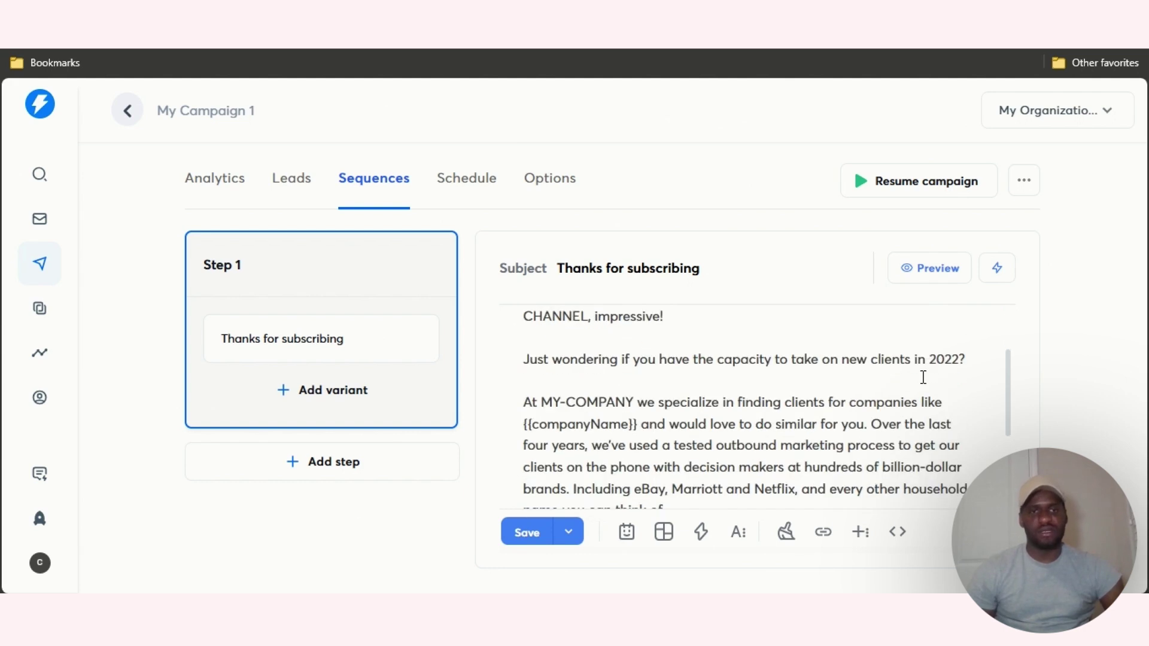
scroll(862, 361, down, 3)
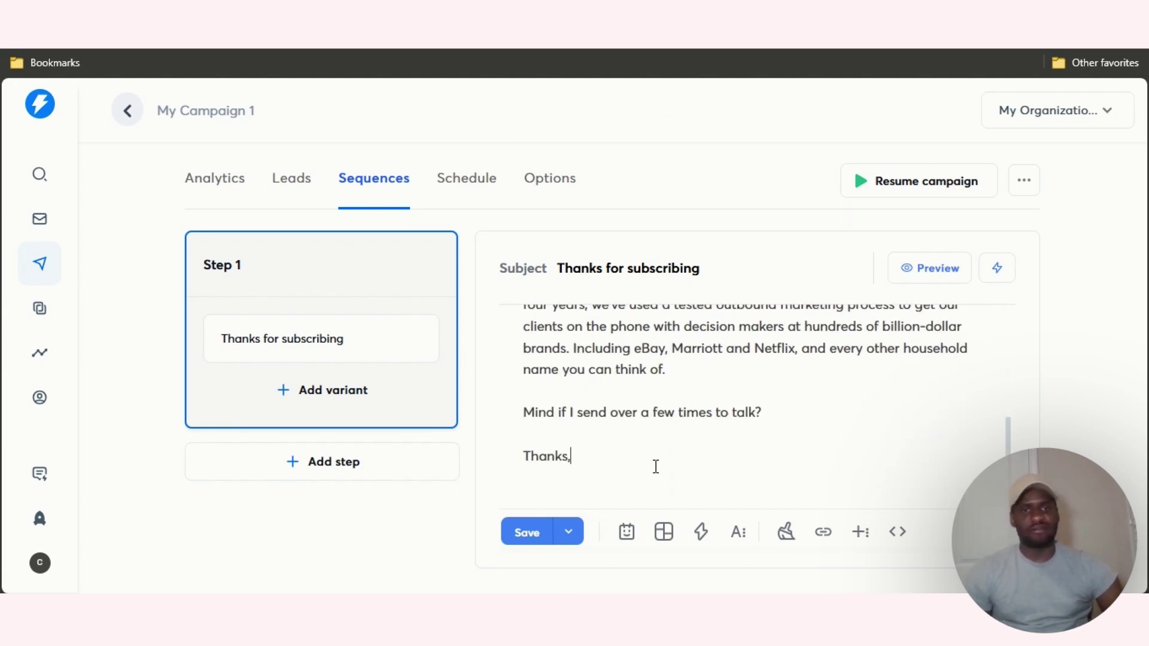
scroll(682, 442, up, 4)
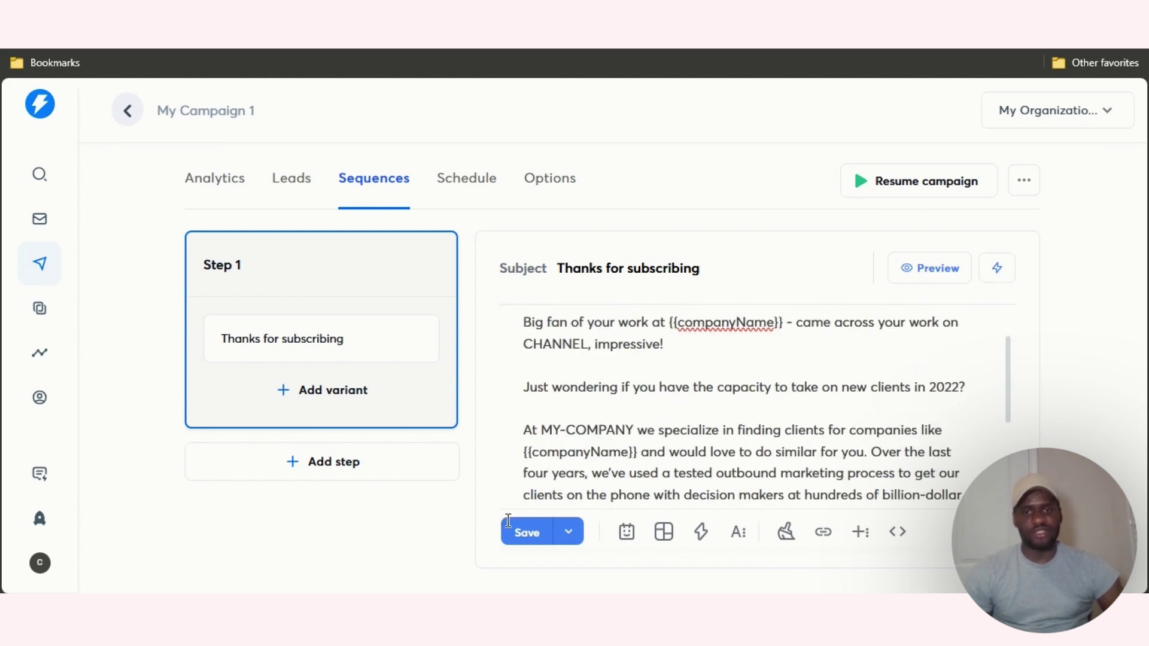
click(518, 543)
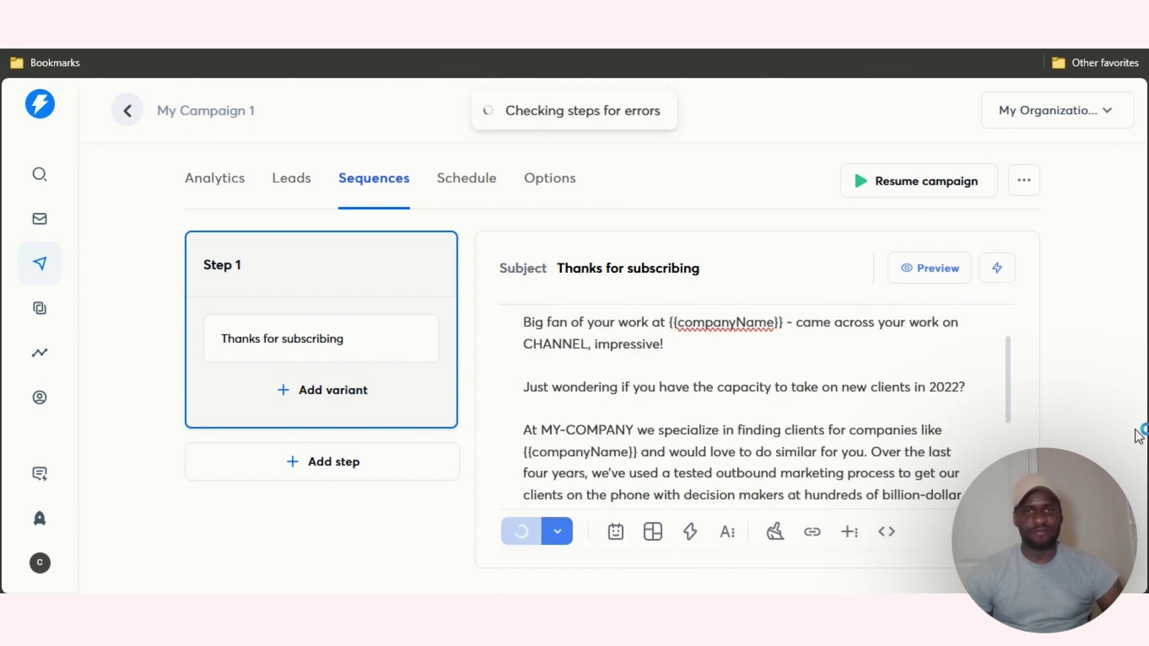
Review the schedule: 9:00 AM–6:00 PM Eastern Time, Monday through Friday.
click(477, 182)
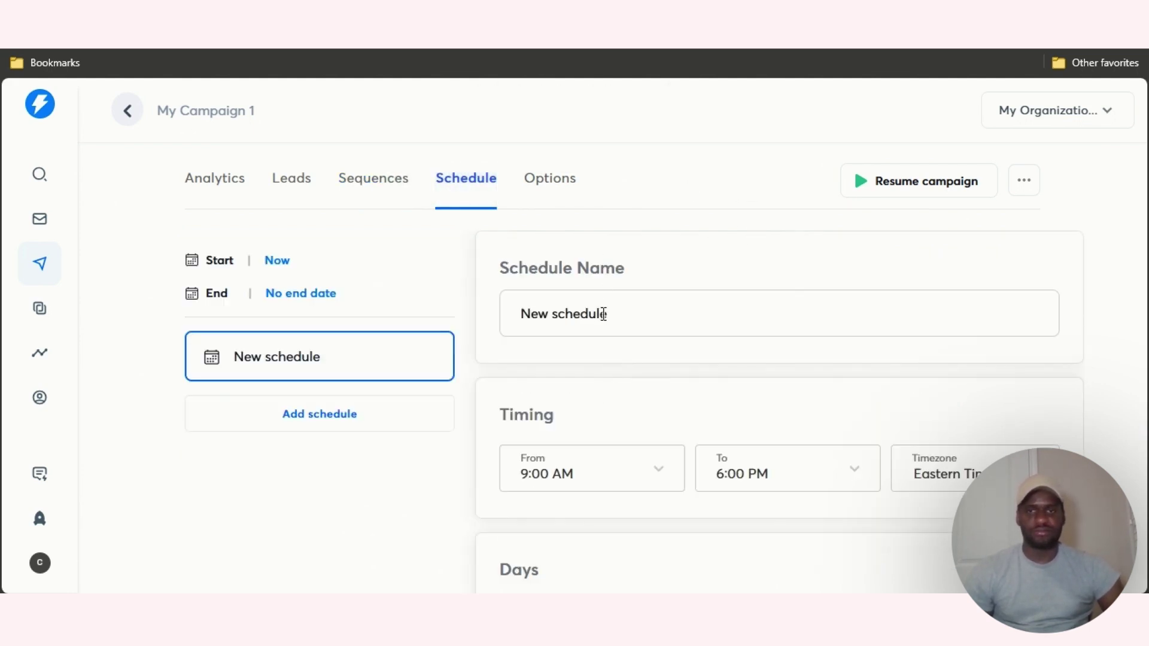
scroll(688, 370, down, 3)
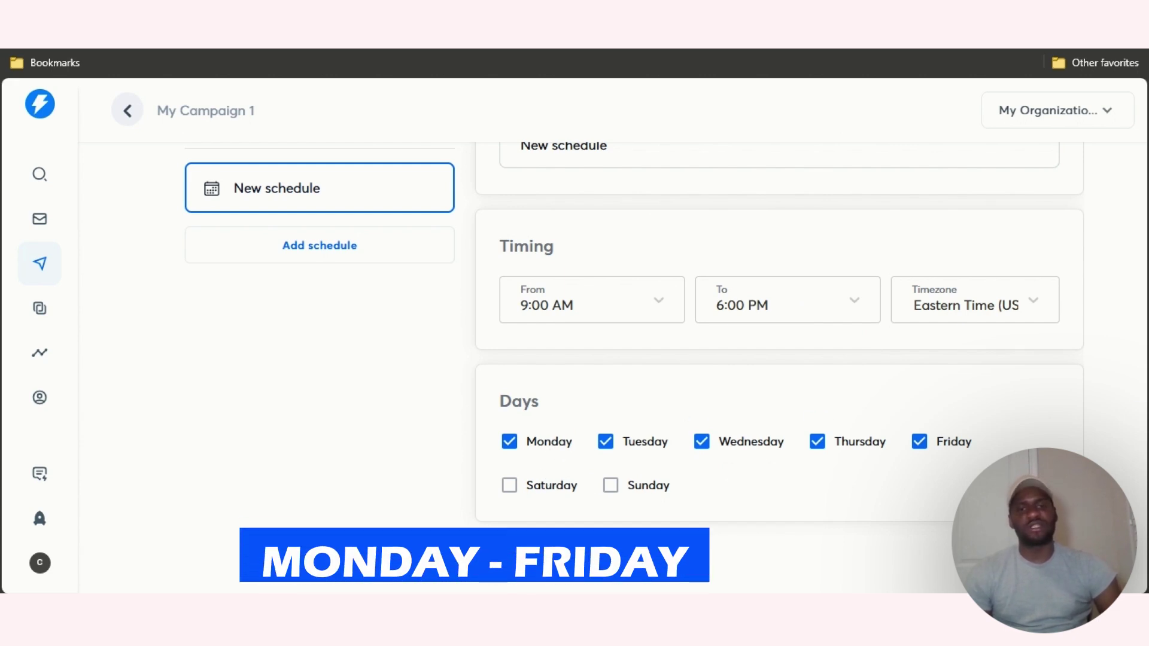
scroll(1015, 390, up, 3)
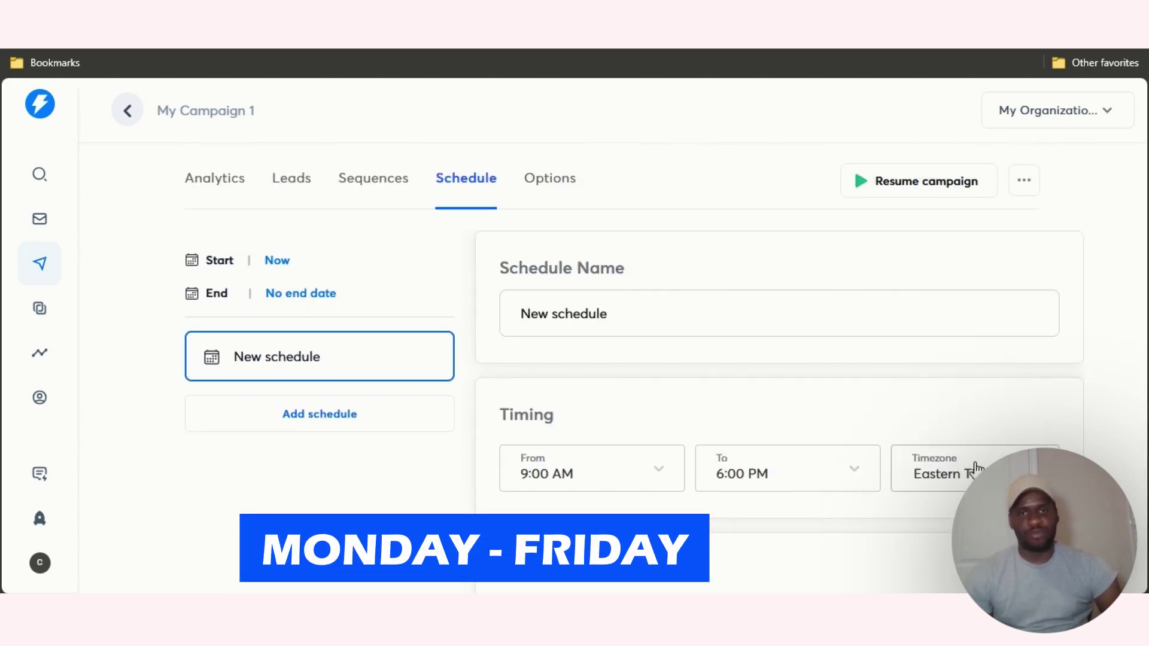
Select the connected email account as the campaign's sending account.
click(555, 187)
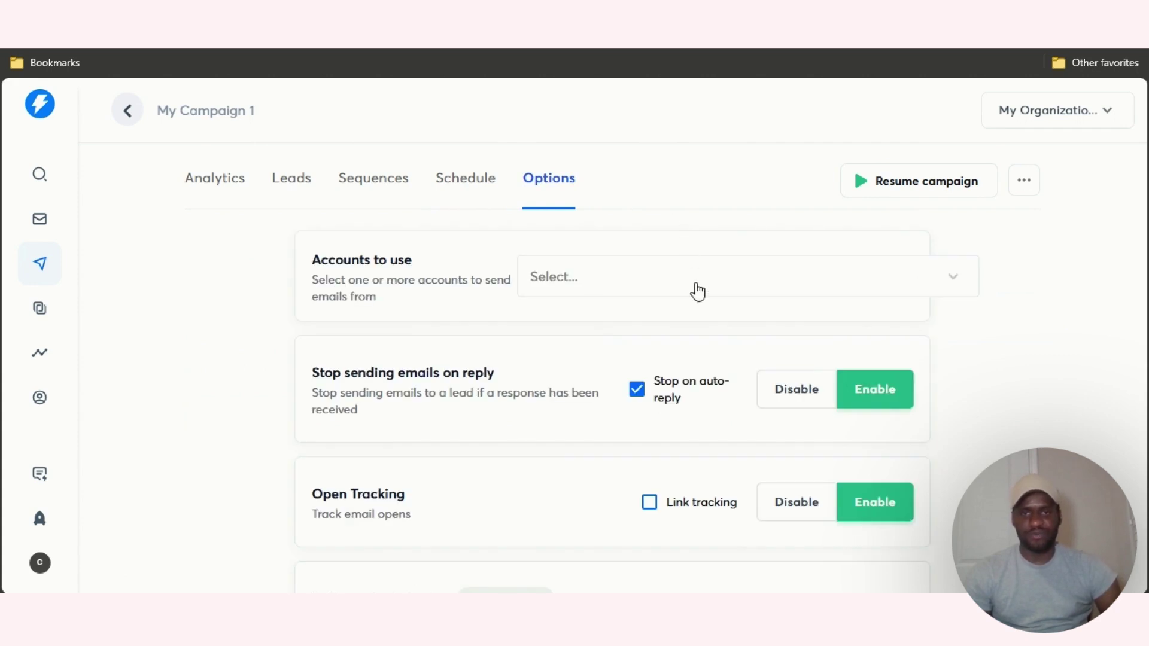
scroll(692, 293, down, 2)
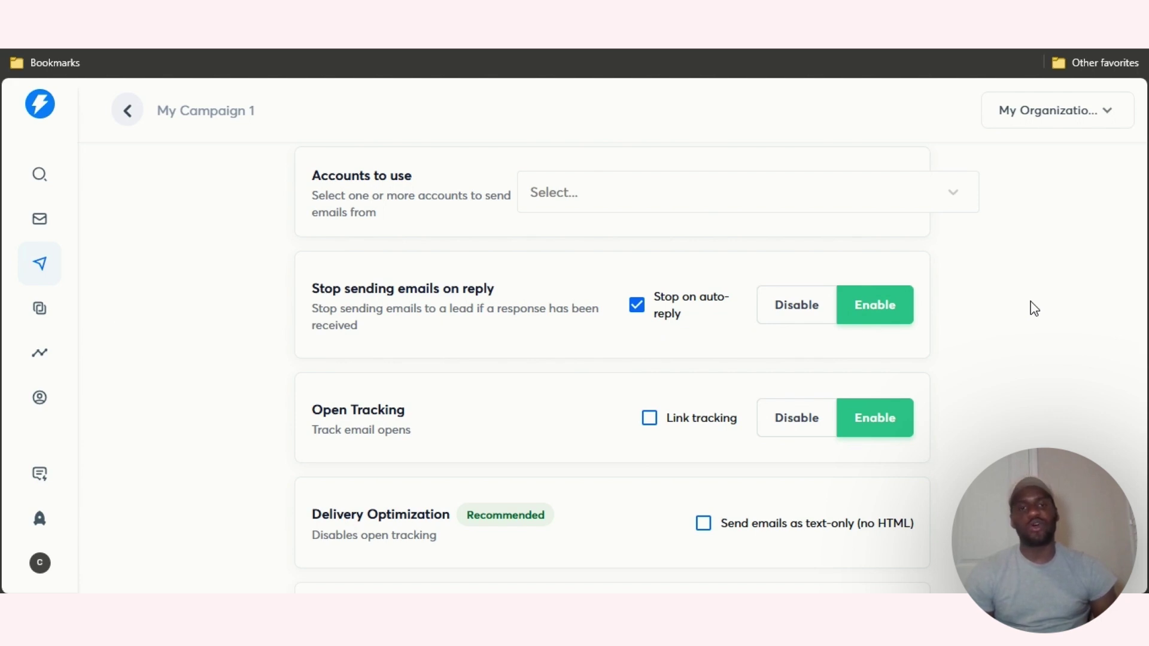
scroll(664, 326, up, 2)
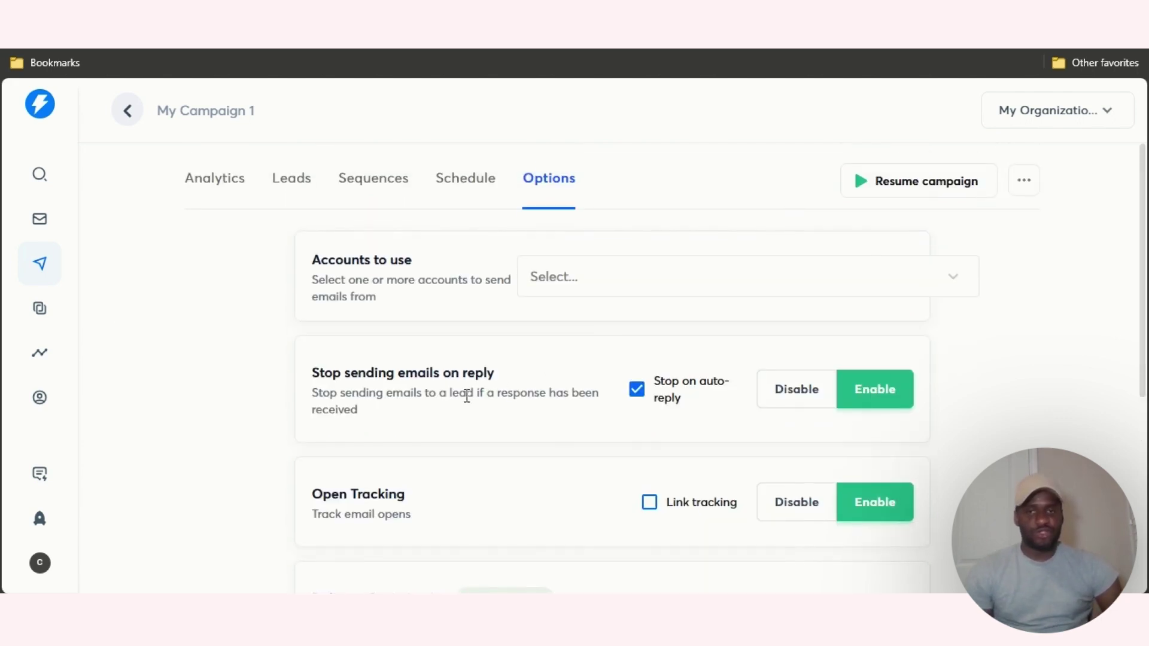
click(628, 279)
click(640, 329)
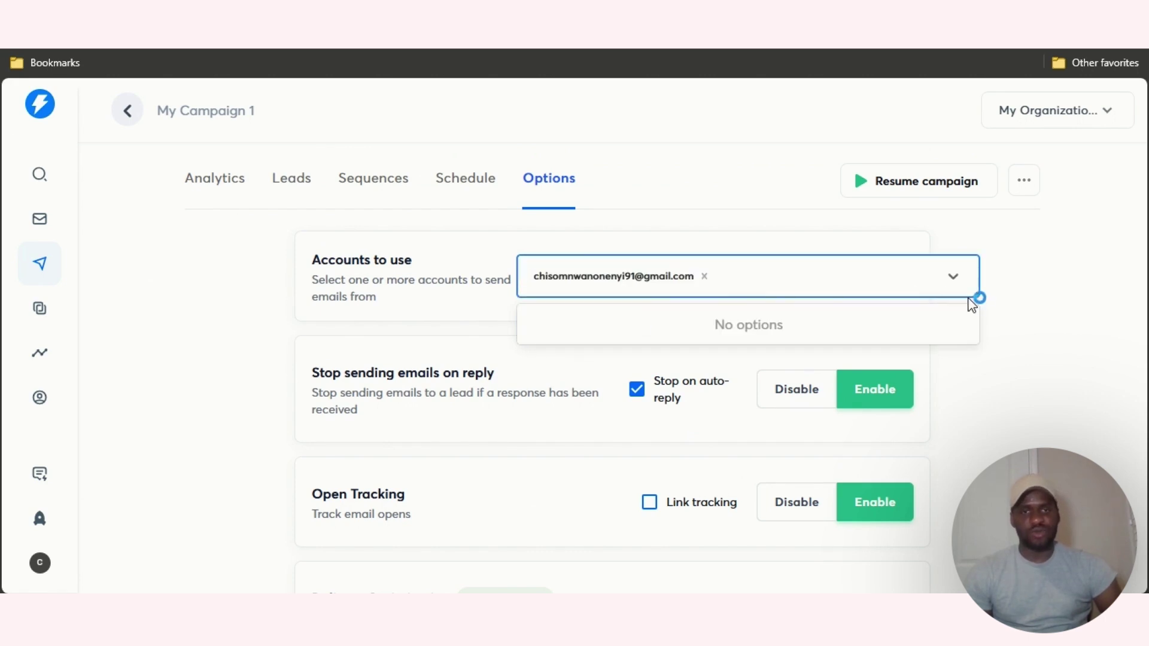
Review the remaining options: open tracking off, text-only emails, 30-per-day limit.
scroll(1017, 339, down, 3)
scroll(981, 365, down, 2)
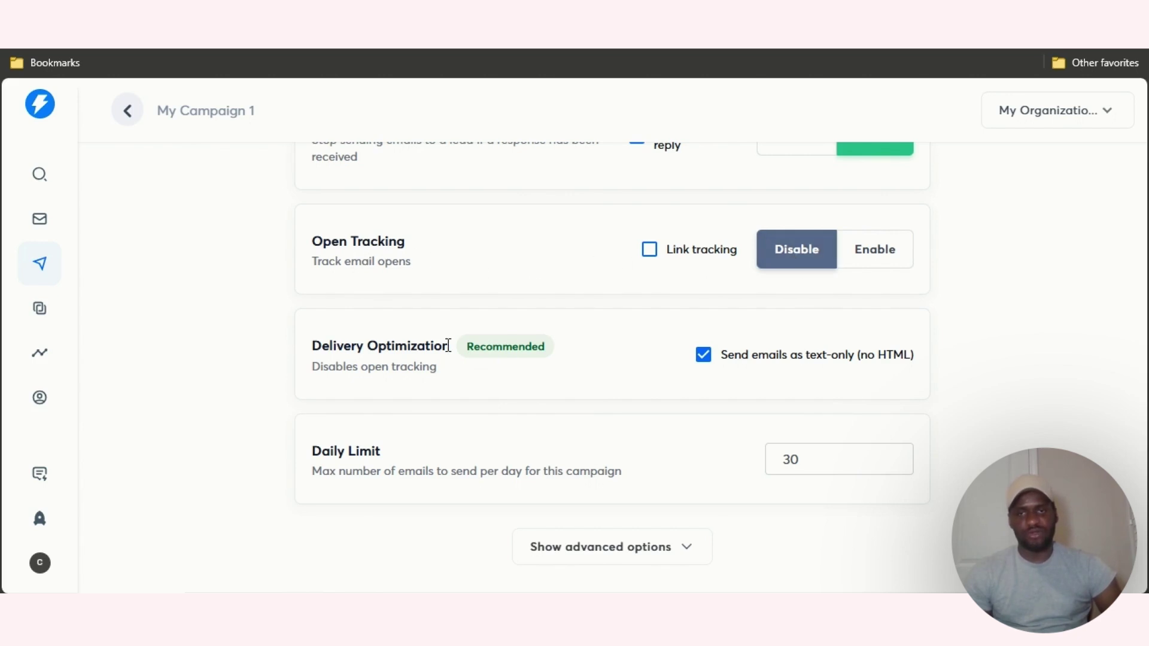
scroll(446, 341, down, 2)
scroll(895, 310, up, 3)
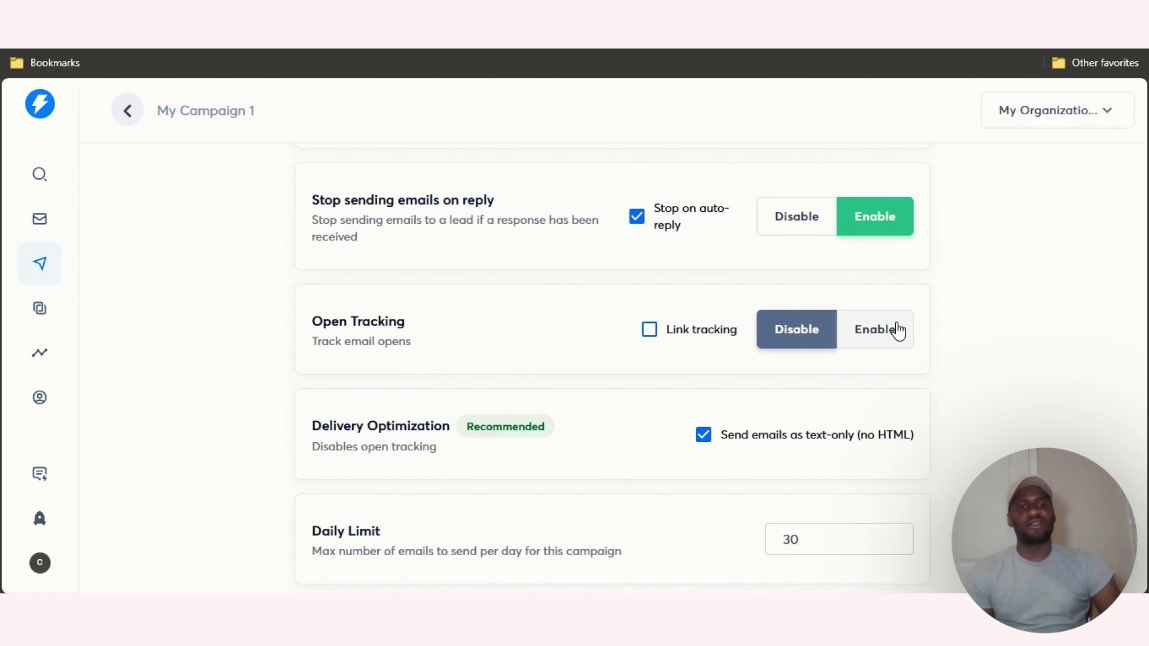
scroll(1057, 359, up, 1)
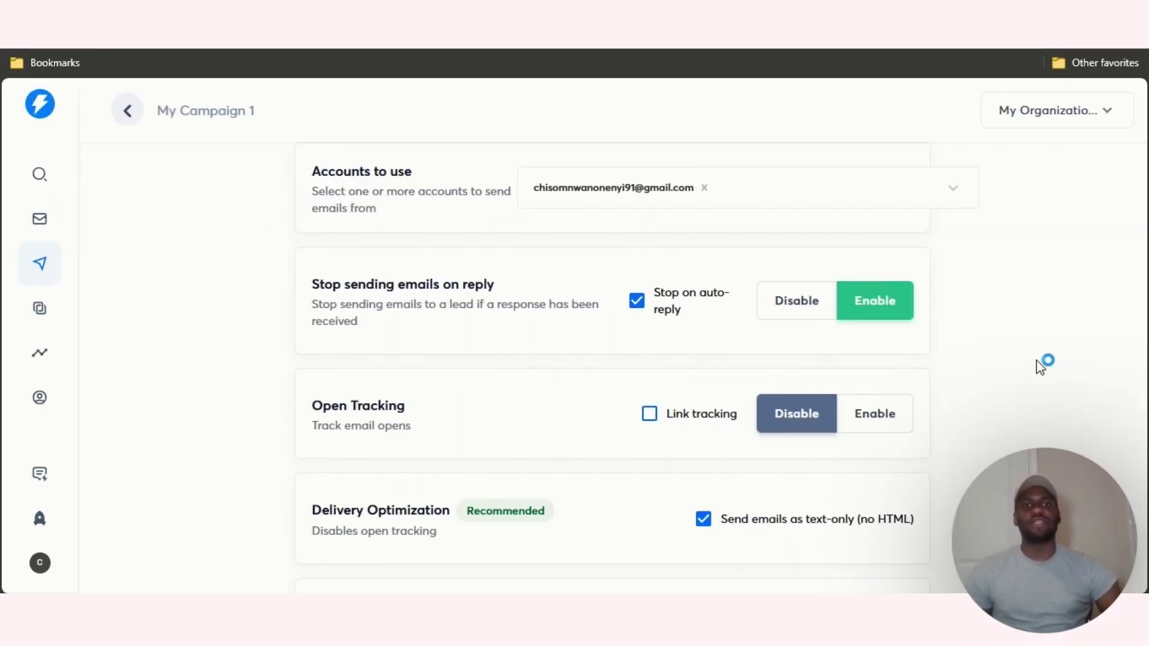
scroll(1046, 336, down, 1)
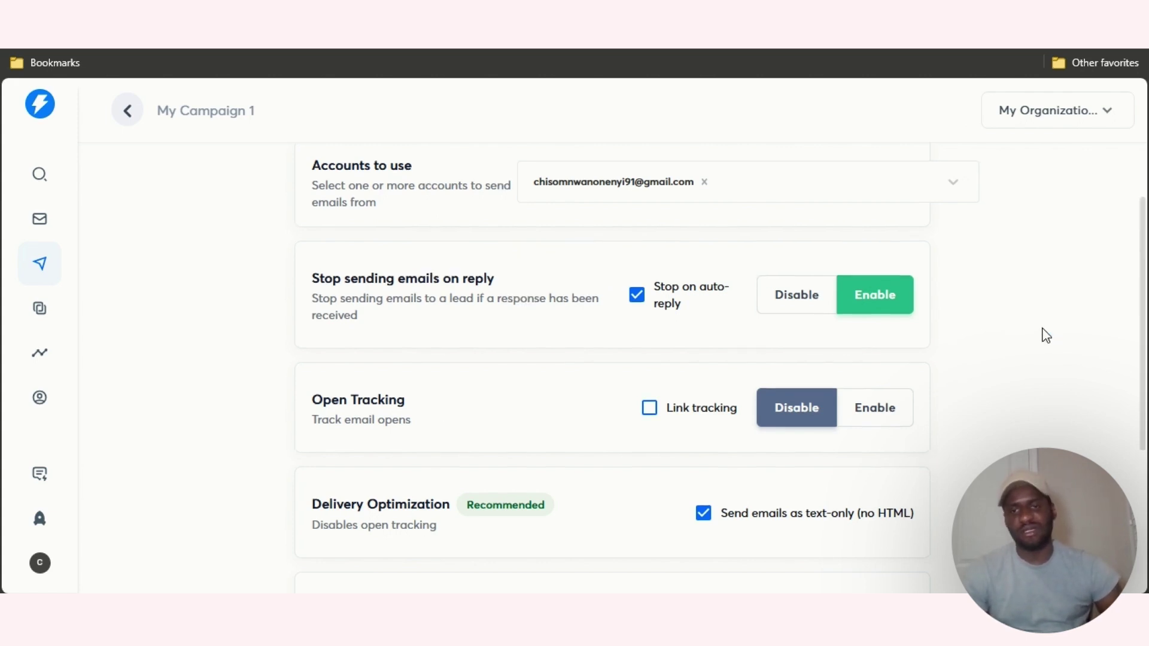
scroll(1018, 323, down, 4)
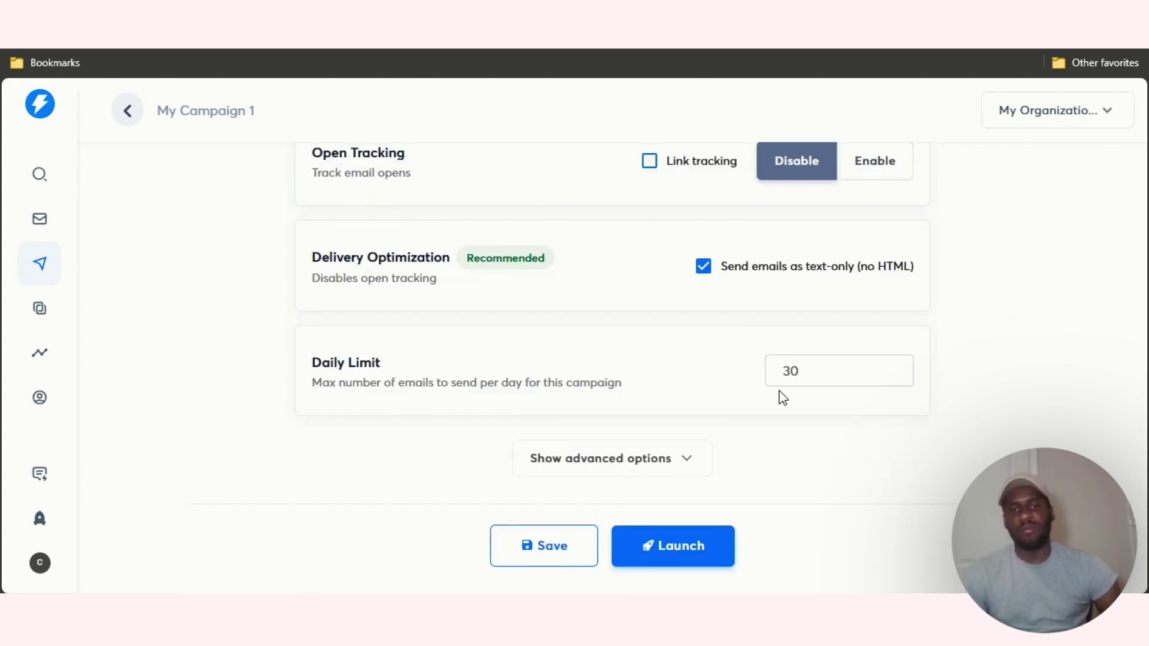
scroll(780, 398, up, 4)
scroll(766, 430, down, 4)
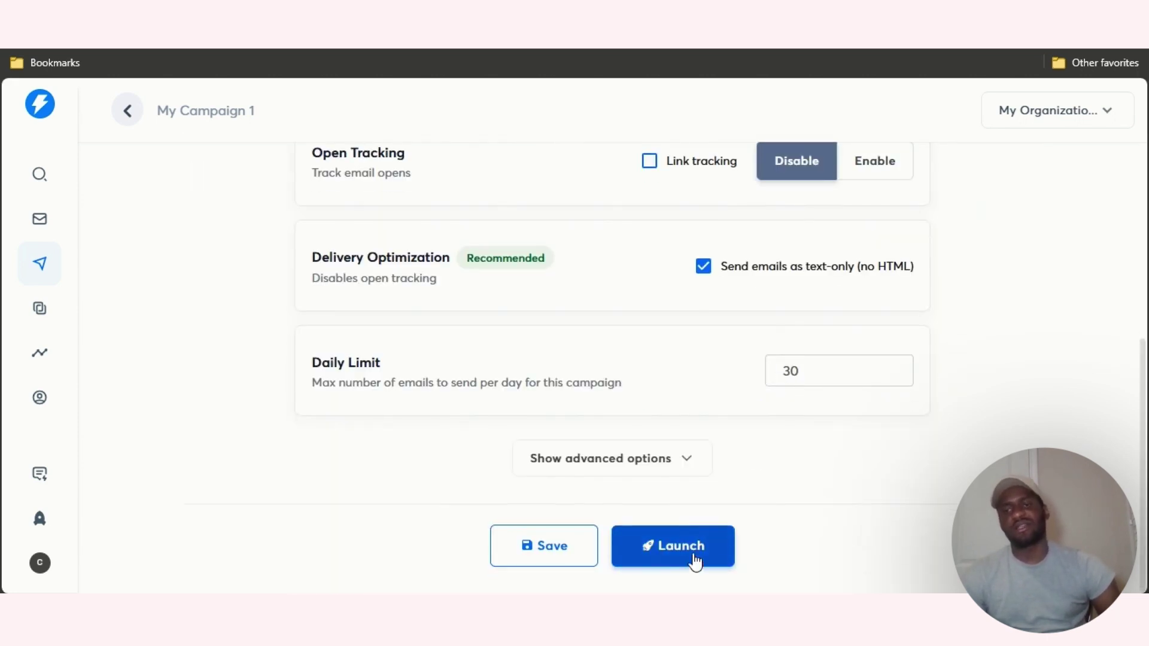
scroll(658, 496, up, 5)
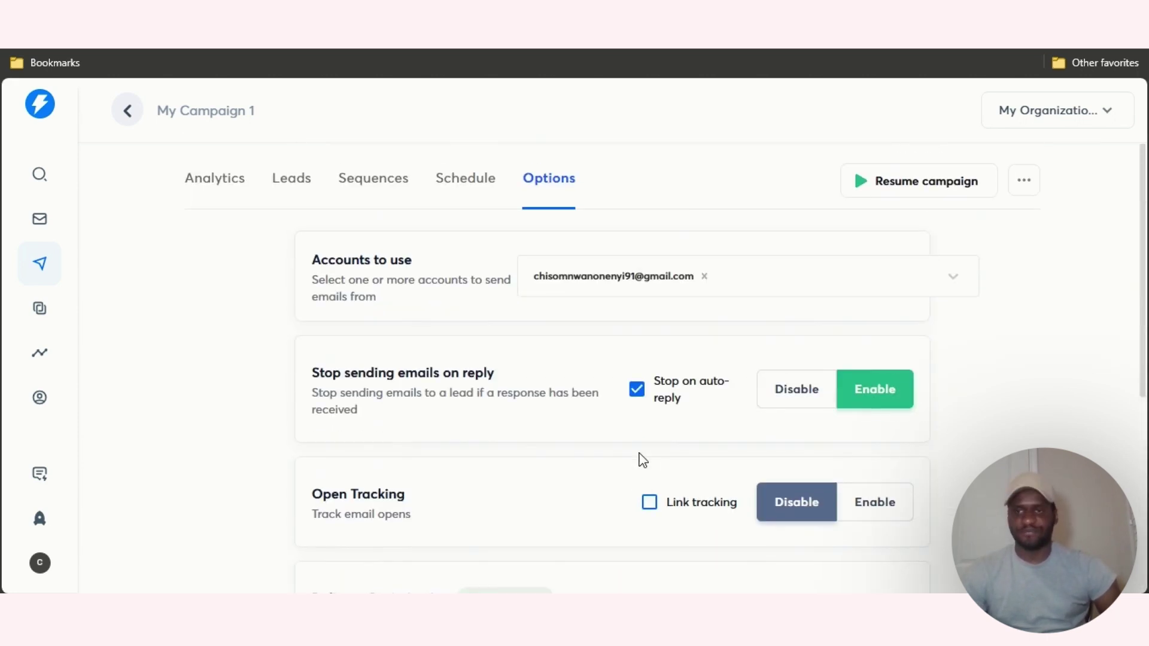
Open the Unibox, whose Primary inbox shows no emails found.
click(45, 322)
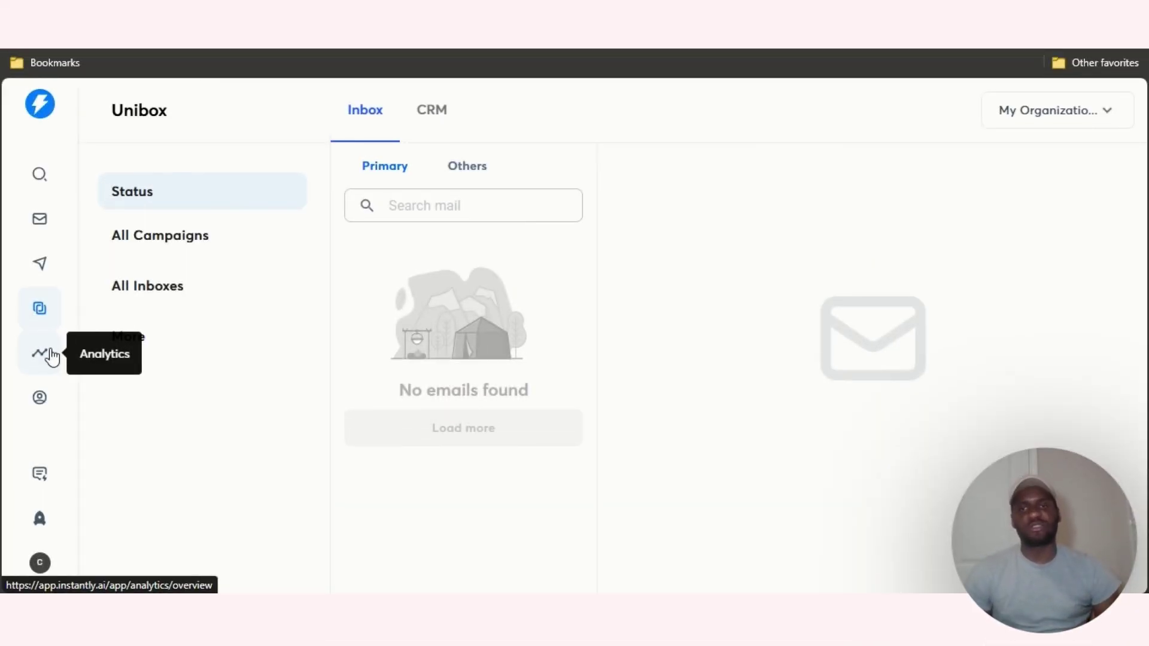
List My Campaign 1's five leads in Lead Management, all Not yet contacted.
click(52, 356)
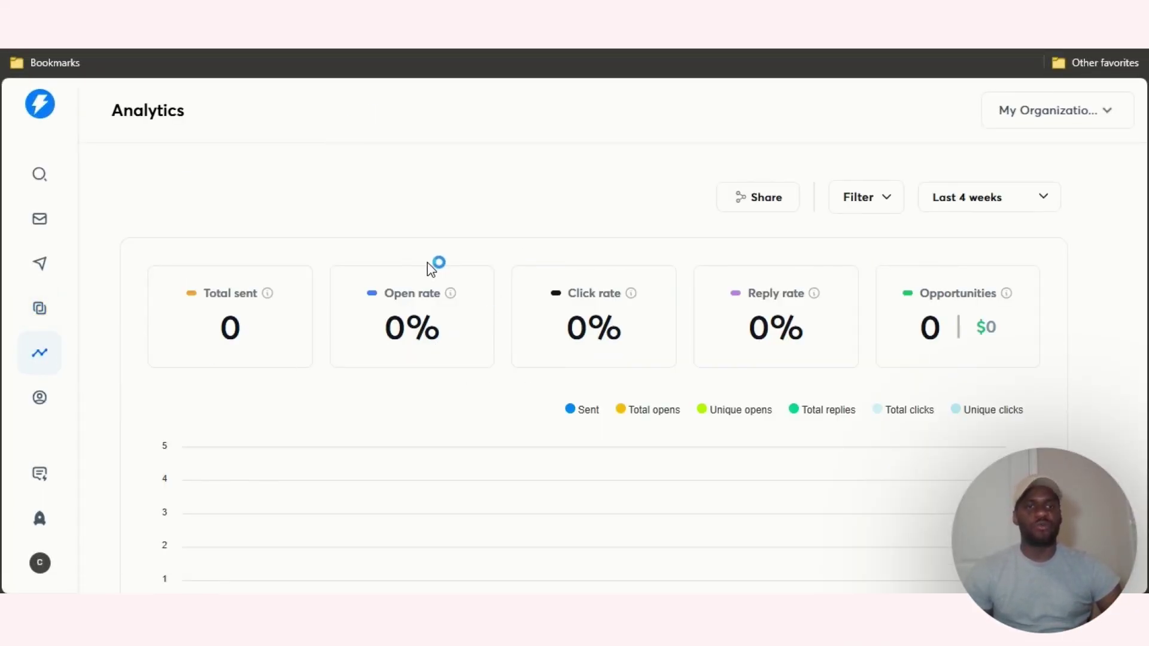
scroll(359, 281, down, 2)
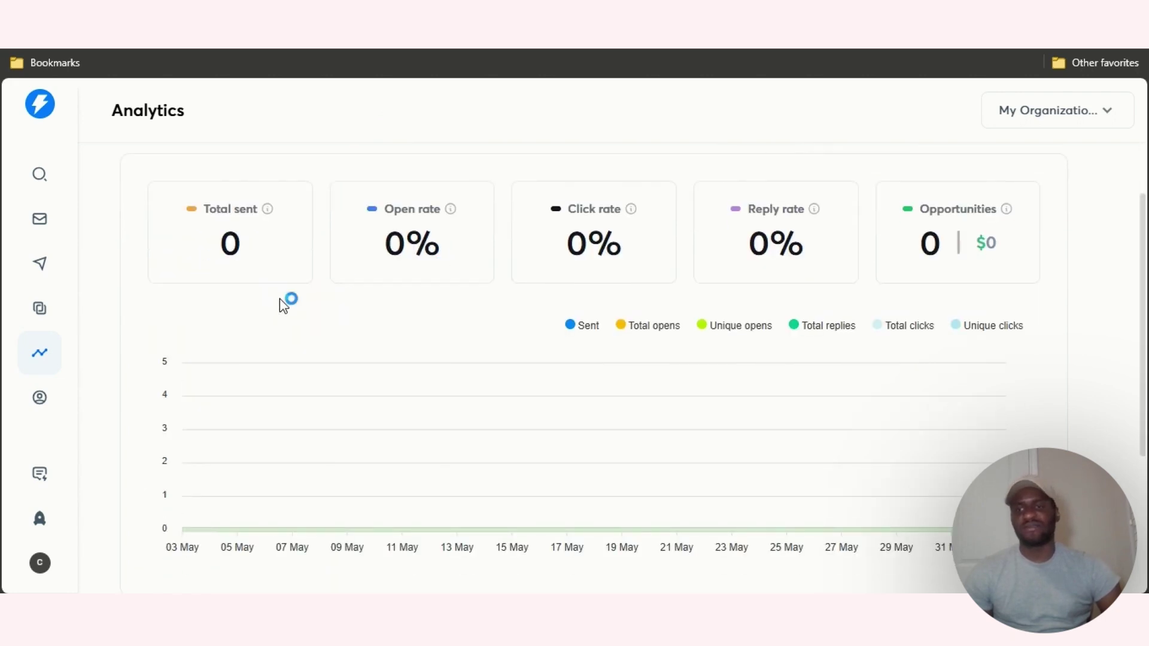
click(40, 402)
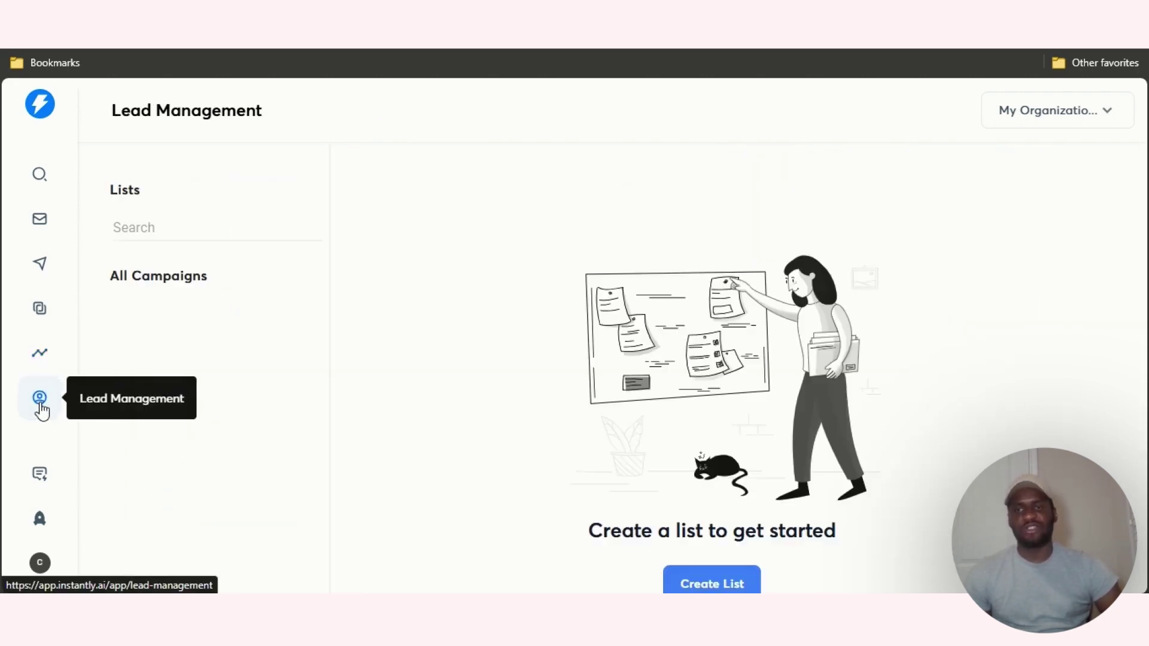
click(254, 294)
click(216, 326)
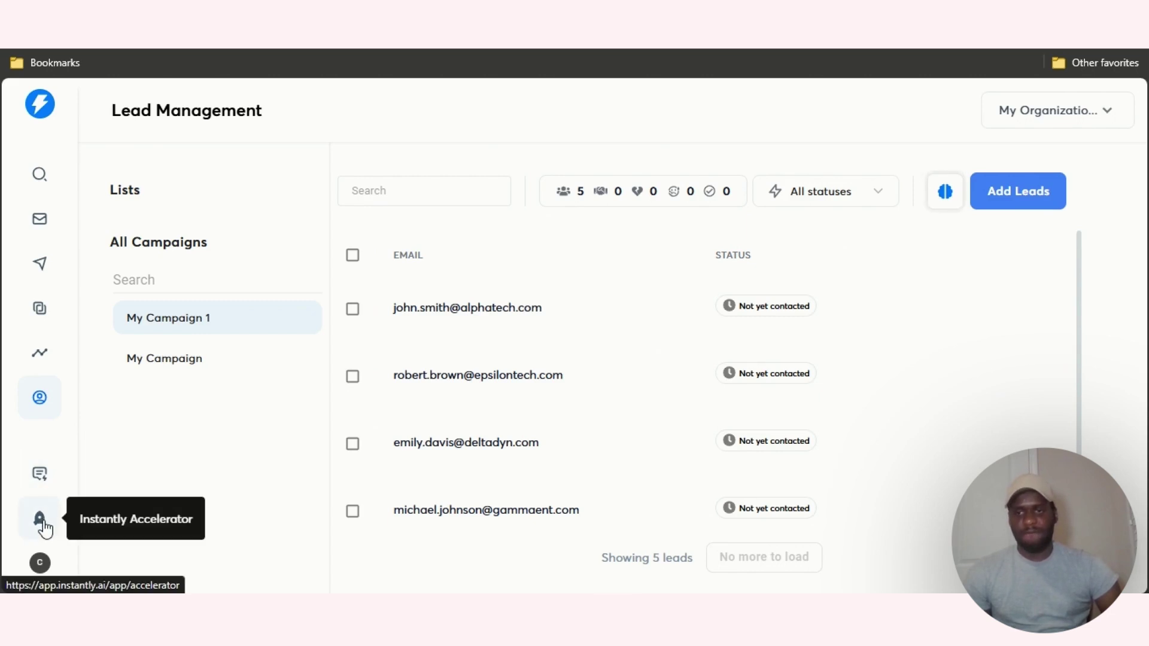
Open Email Accounts, showing the connected account at 0 of 50 sent, 100% health.
click(46, 226)
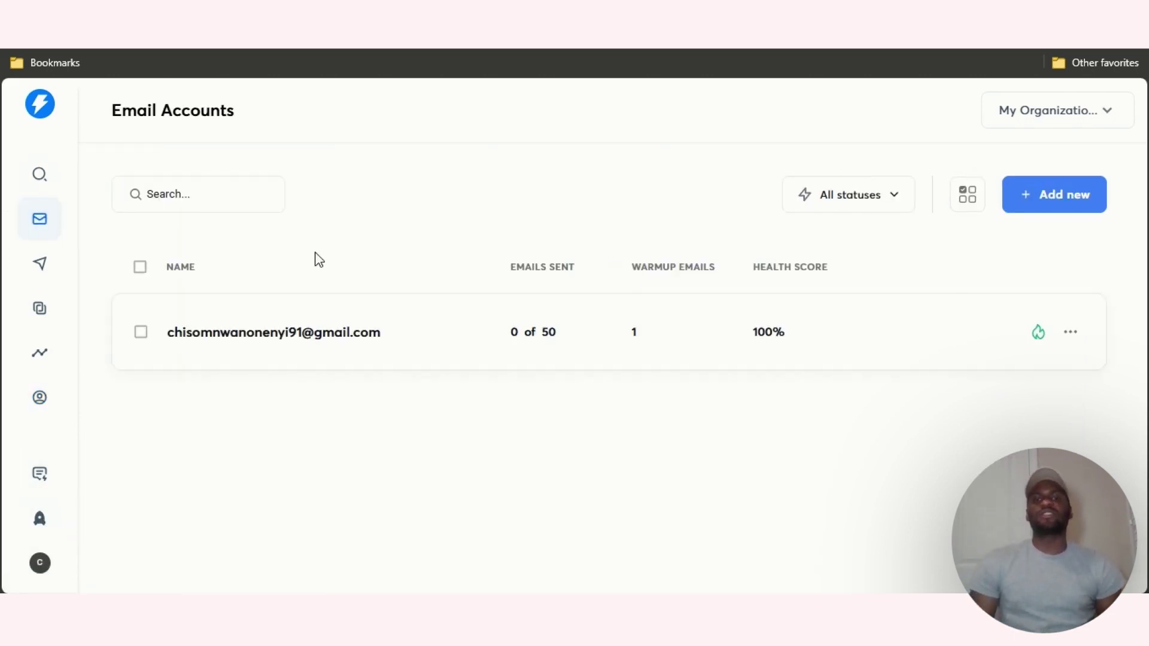